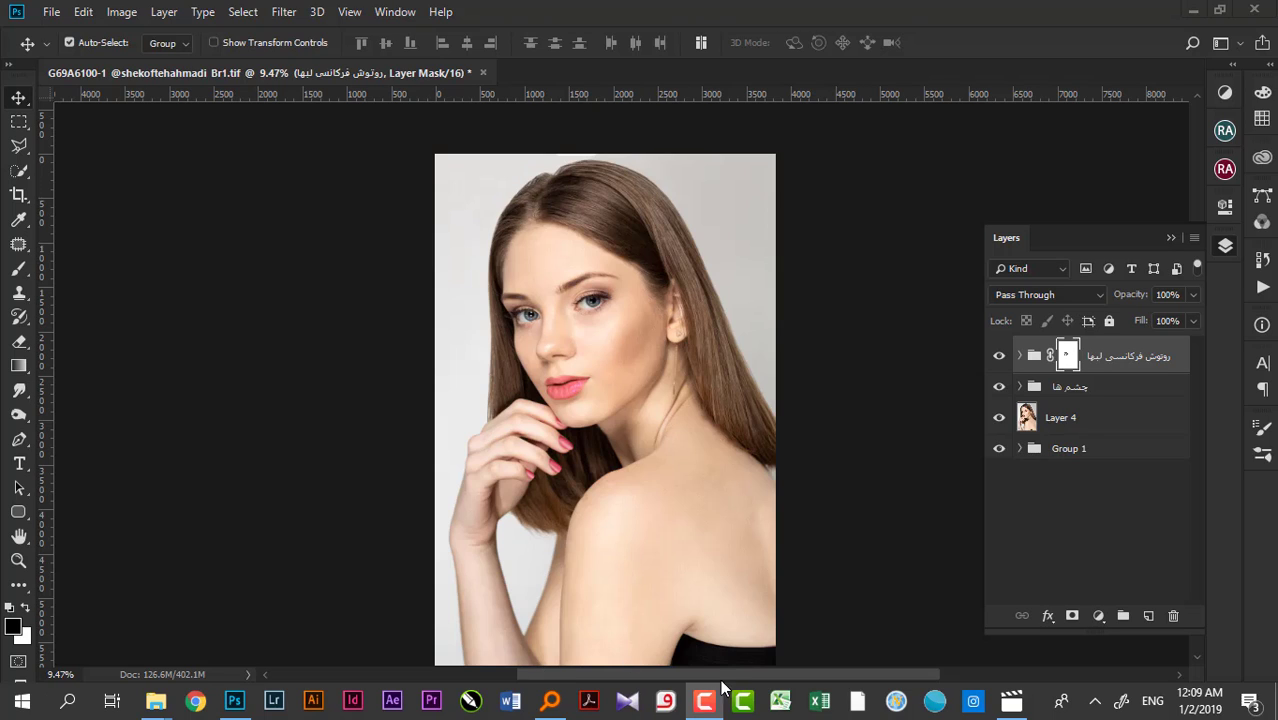
Select all four layers down to Group 1 and convert them into one smart object.
{"action": "left_click", "coordinate": [1154, 453]}
{"action": "left_click", "coordinate": [1150, 360], "text": "shift"}
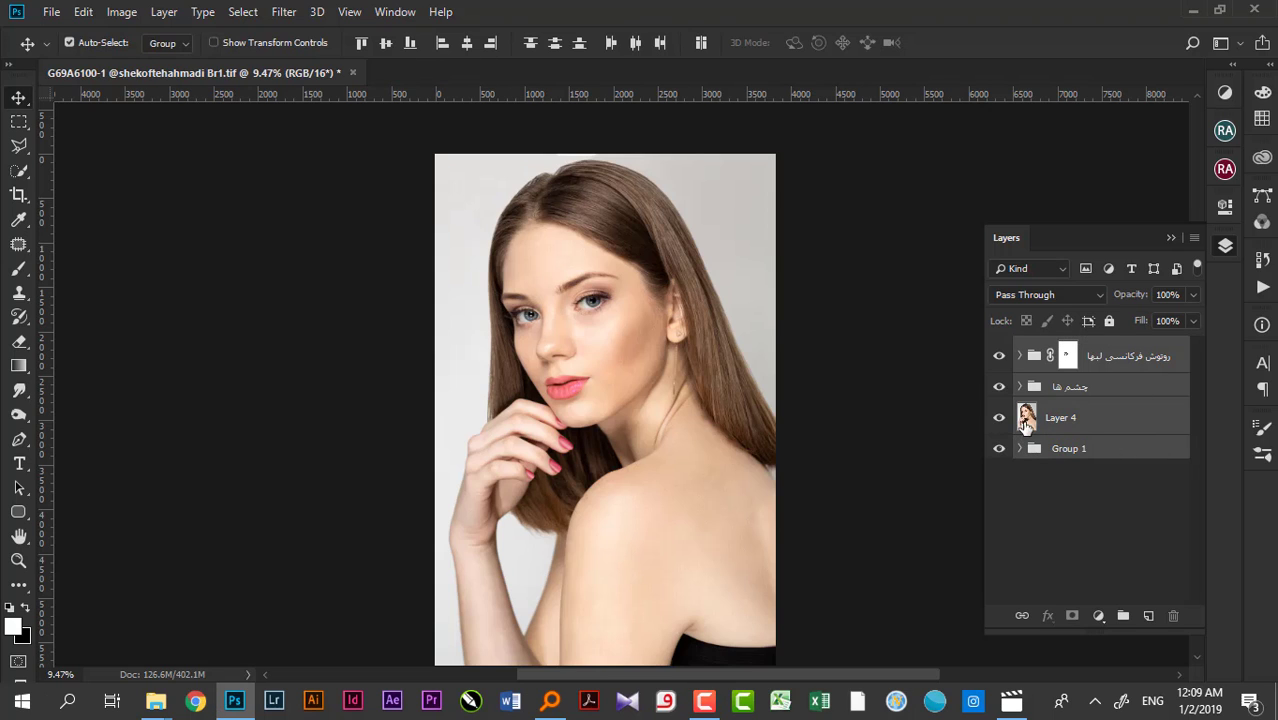
{"action": "right_click", "coordinate": [1097, 361]}
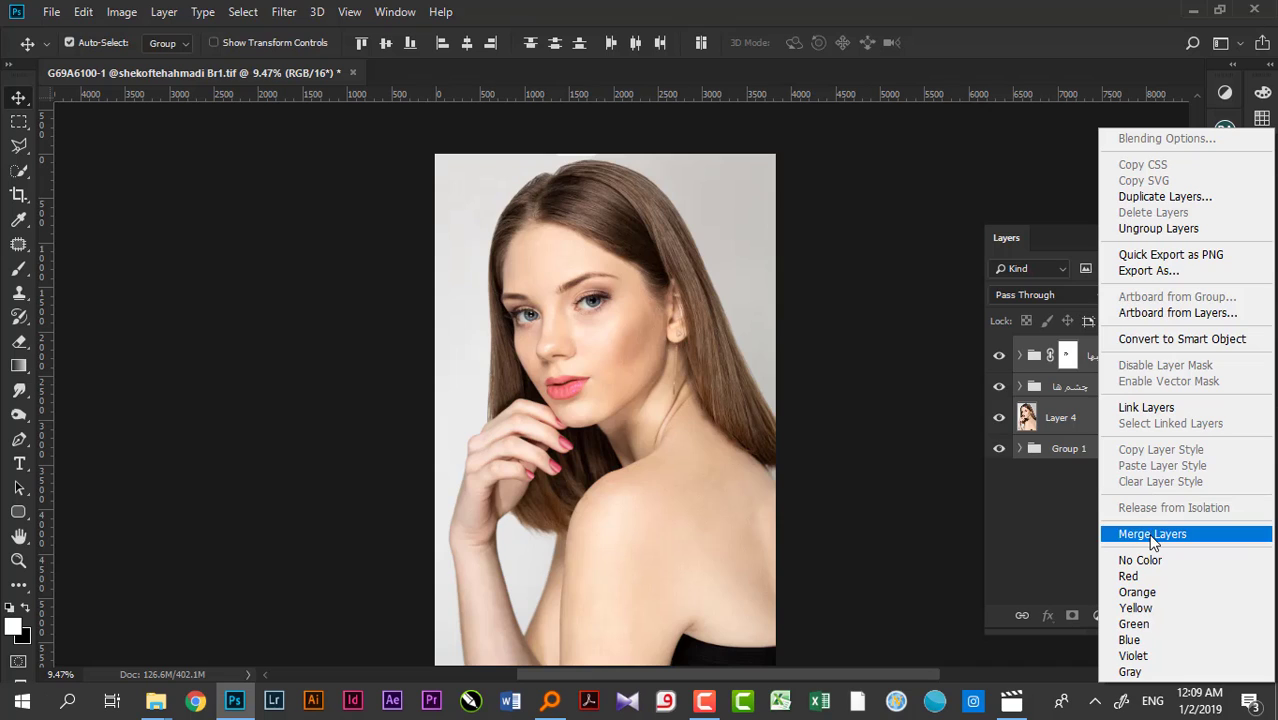
{"action": "left_click", "coordinate": [1146, 340]}
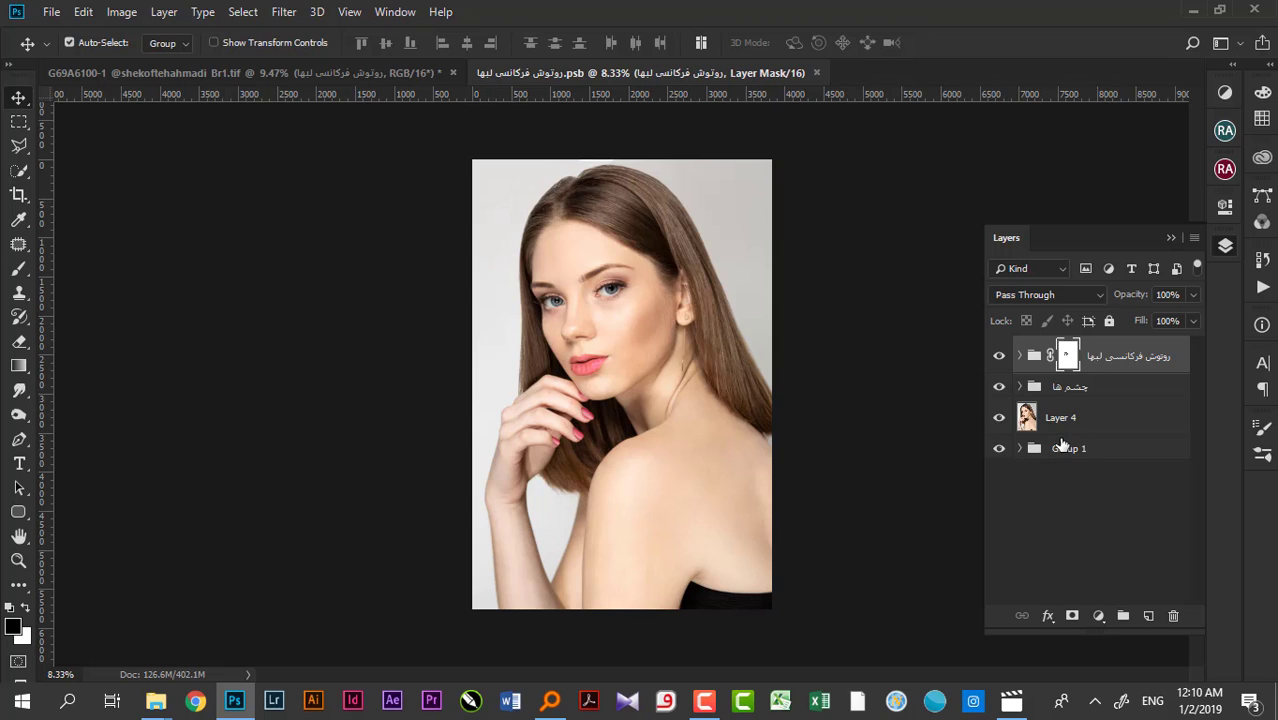
Expand Group 1 inside the smart object, then close the .psb without saving.
{"action": "left_click", "coordinate": [1062, 452]}
{"action": "left_click", "coordinate": [1020, 448]}
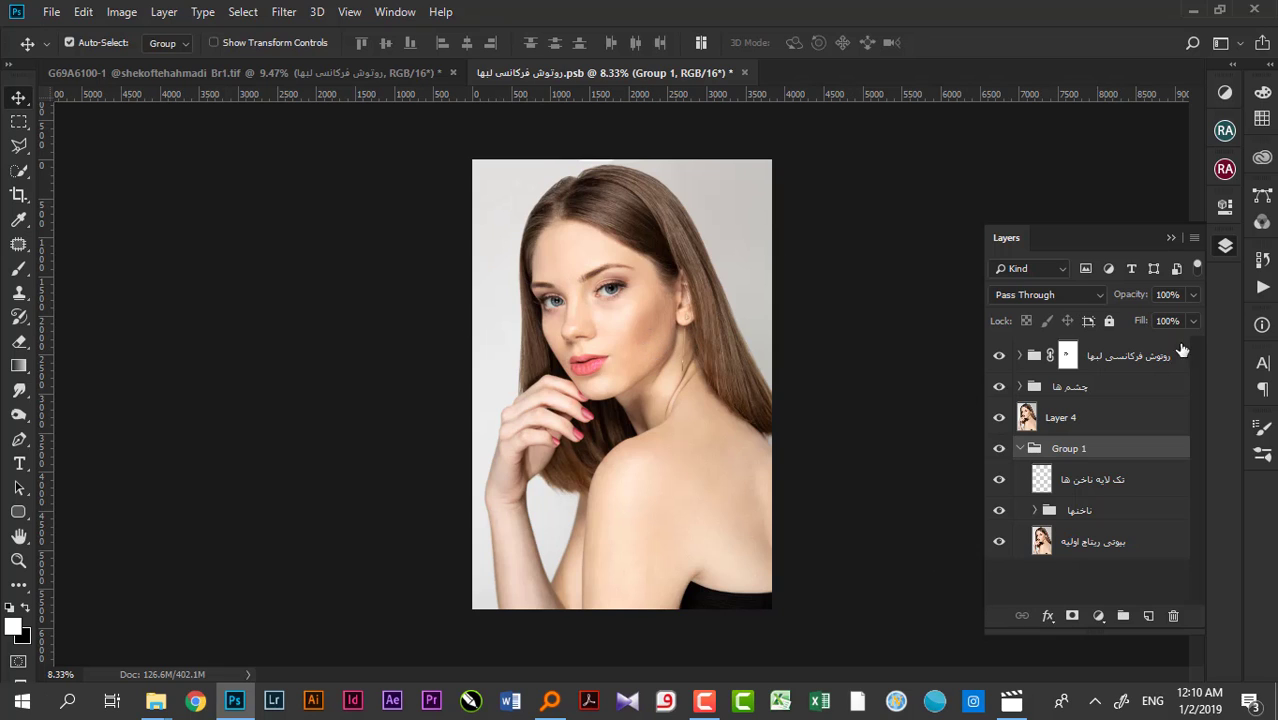
{"action": "left_click", "coordinate": [744, 73]}
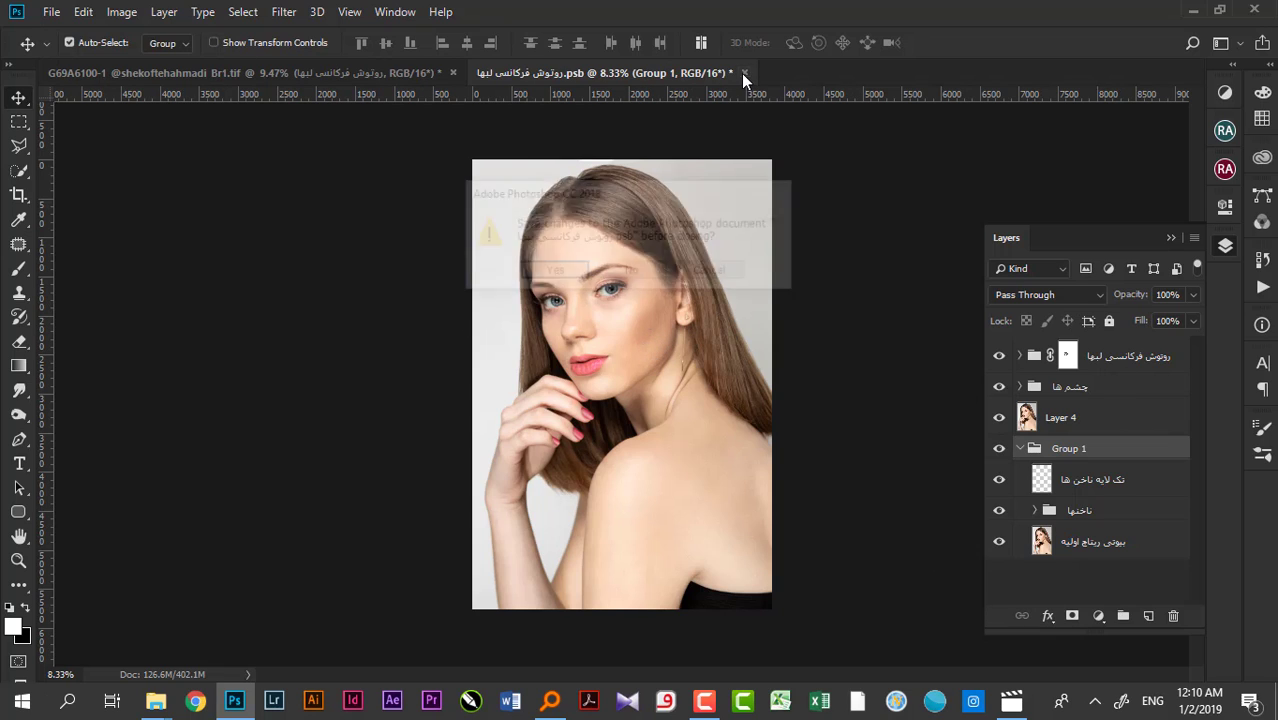
{"action": "left_click", "coordinate": [650, 268]}
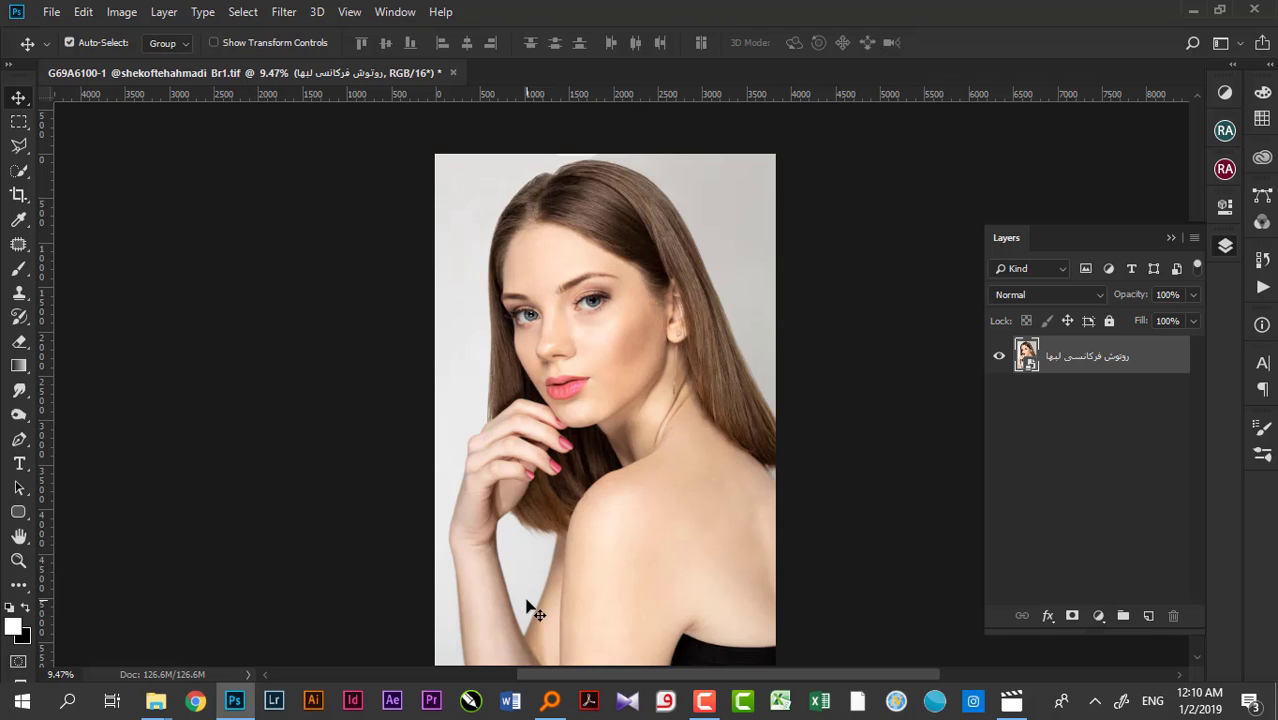
Browse the Image > Adjustments menu, then bring up the new fill/adjustment layer list.
{"action": "left_click", "coordinate": [122, 12]}
{"action": "mouse_move", "coordinate": [150, 62]}
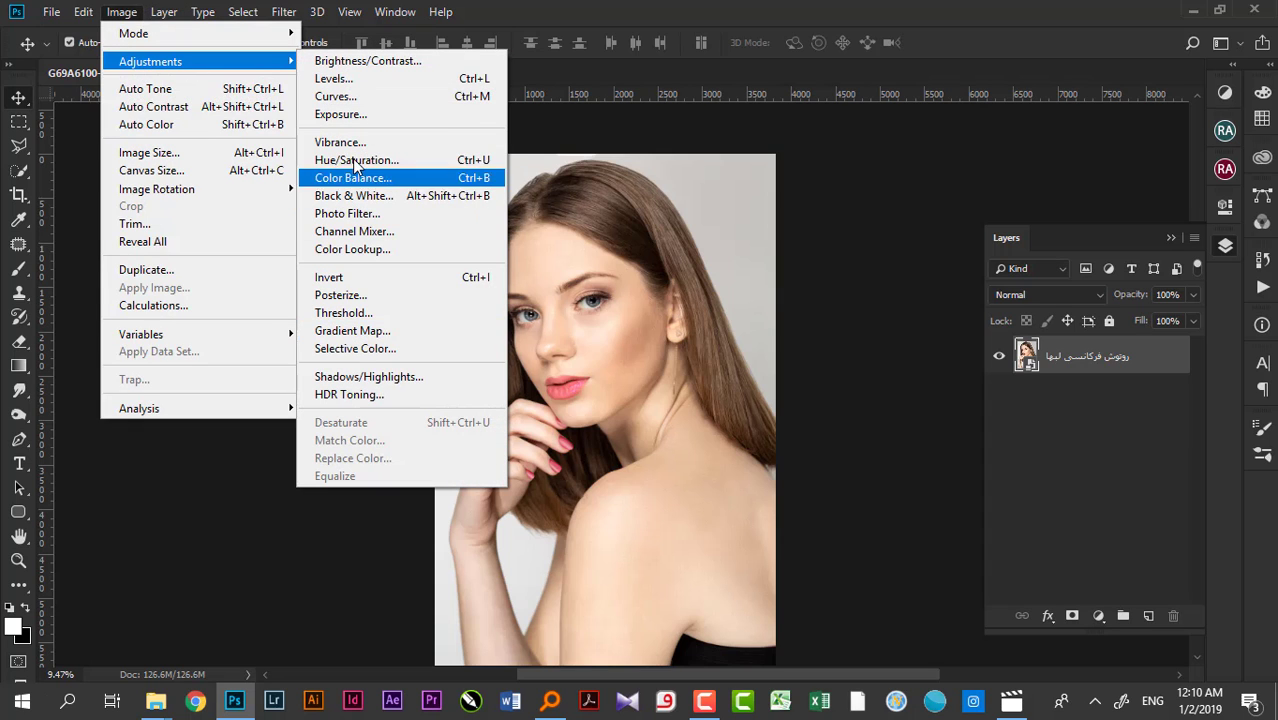
{"action": "left_click", "coordinate": [1100, 620]}
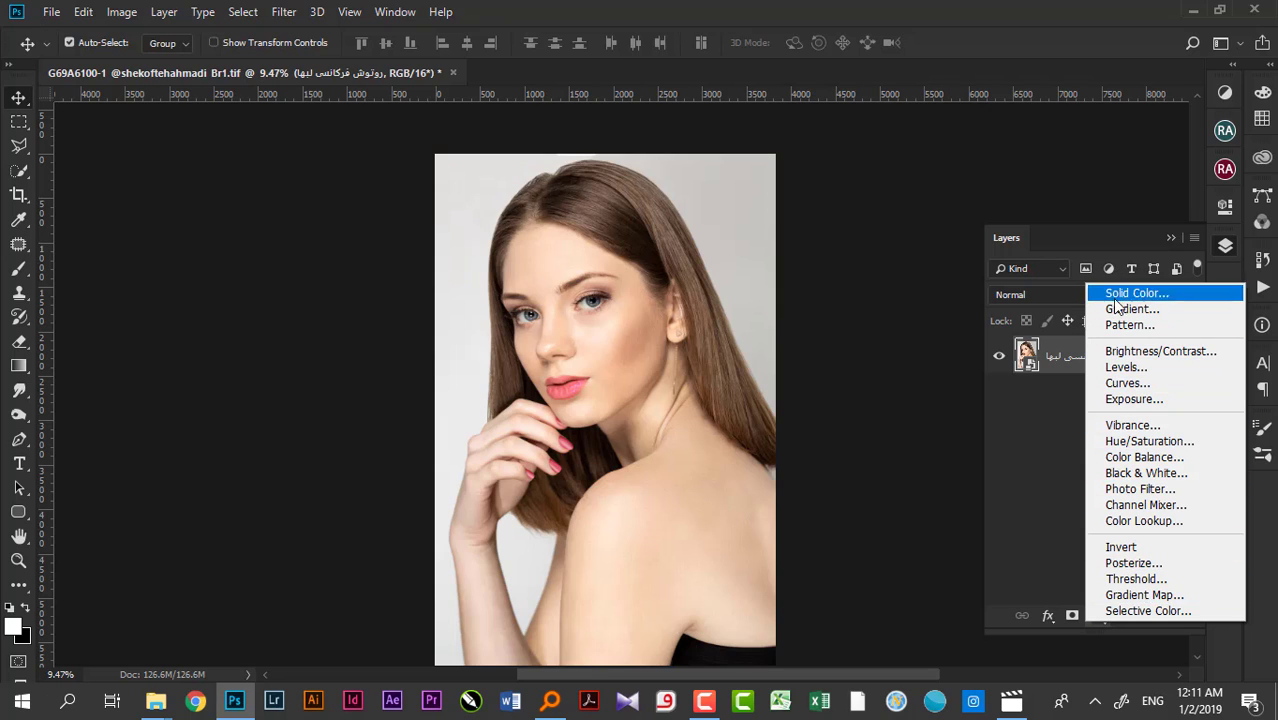
Add a Curves layer, try pulling the midtones down, then reset the curve.
{"action": "left_click", "coordinate": [1118, 385]}
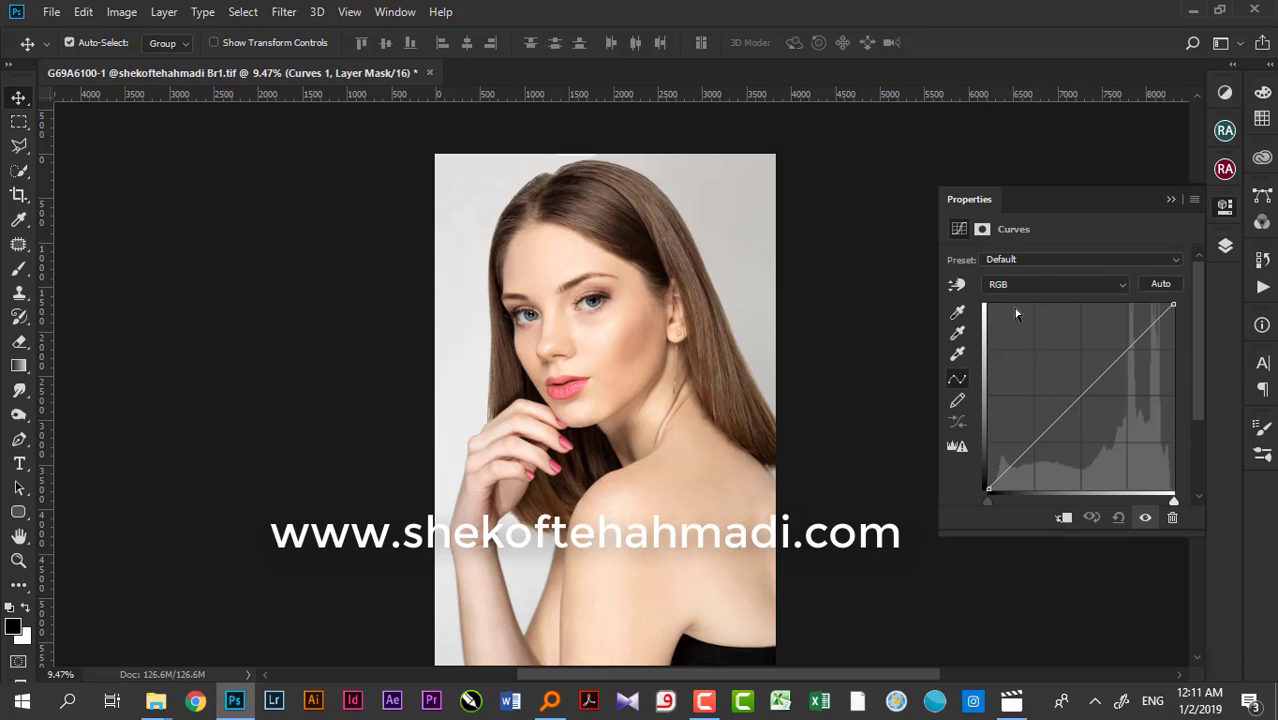
{"action": "left_click", "coordinate": [1087, 402]}
{"action": "mouse_move", "coordinate": [1087, 402]}
{"action": "left_mouse_down"}
{"action": "mouse_move", "coordinate": [1108, 421]}
{"action": "mouse_move", "coordinate": [1111, 409]}
{"action": "left_mouse_up"}
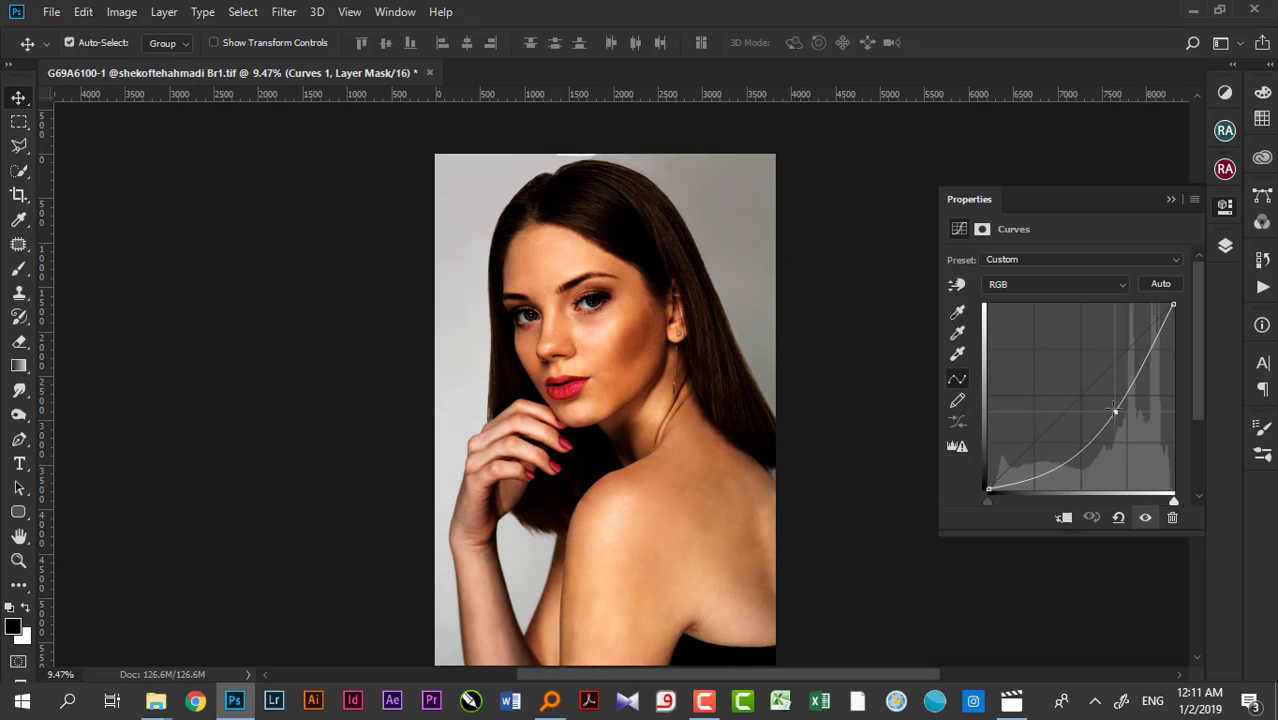
{"action": "left_click_drag", "start_coordinate": [1111, 409], "coordinate": [1101, 436]}
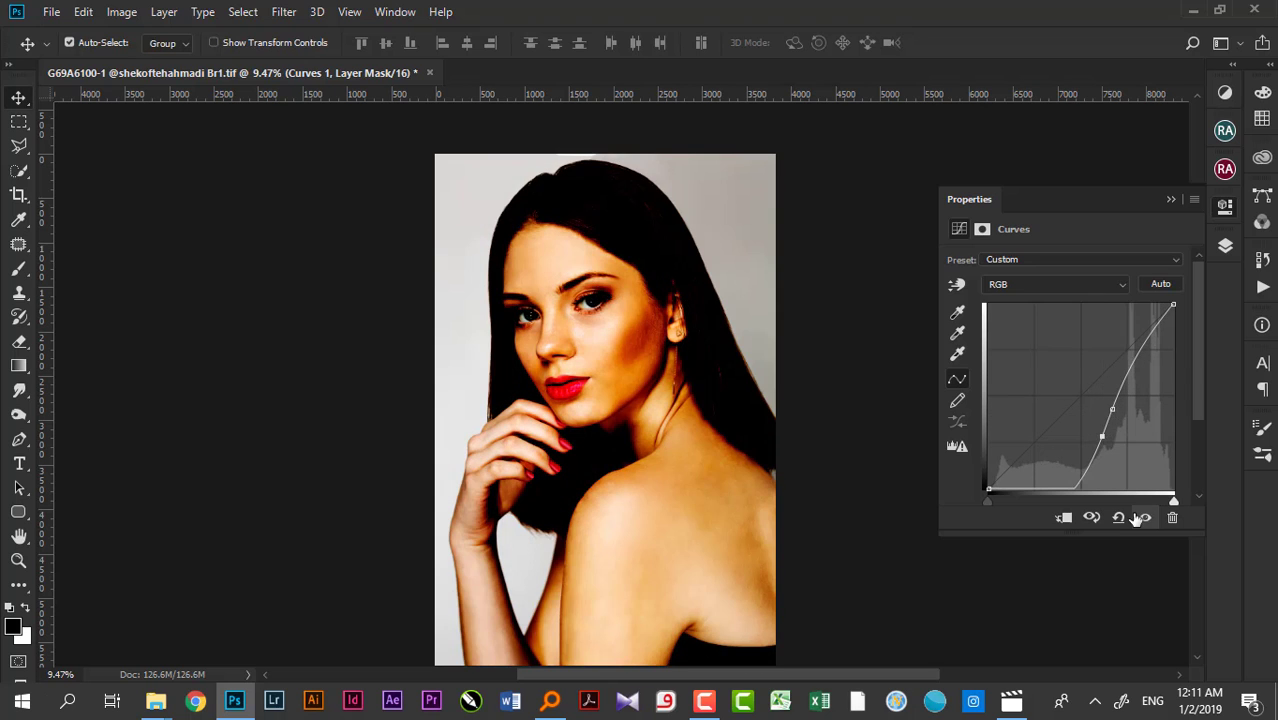
{"action": "left_click", "coordinate": [1143, 517]}
{"action": "left_click", "coordinate": [1145, 517]}
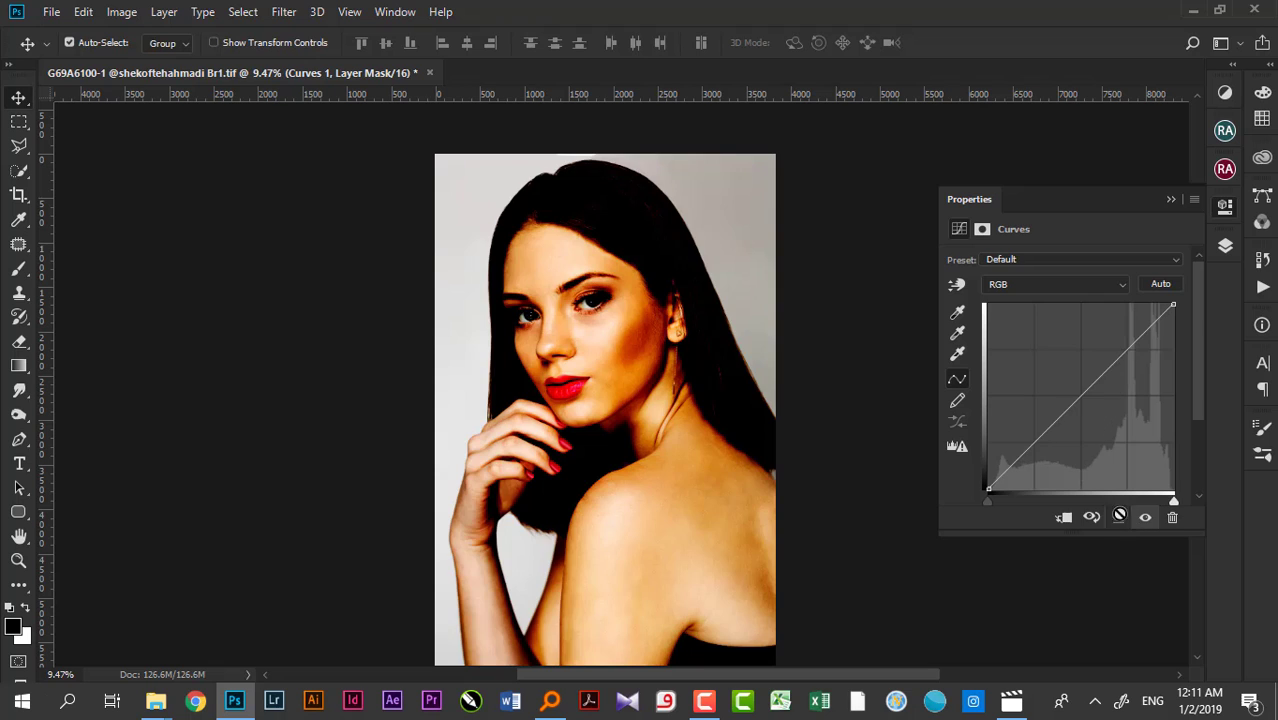
Retry the curve and settle on a point pulled down to darken the midtones.
{"action": "left_click_drag", "start_coordinate": [1094, 380], "coordinate": [1093, 394]}
{"action": "left_click", "coordinate": [1093, 517]}
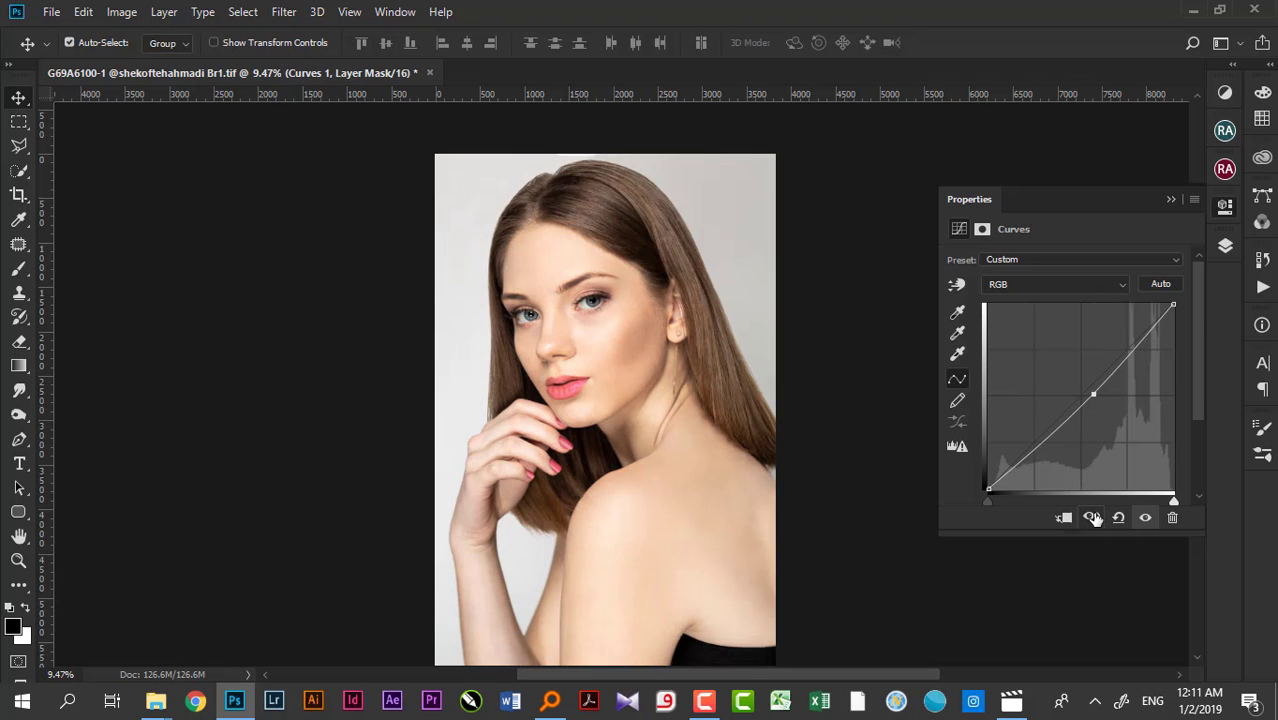
{"action": "left_click", "coordinate": [1118, 517]}
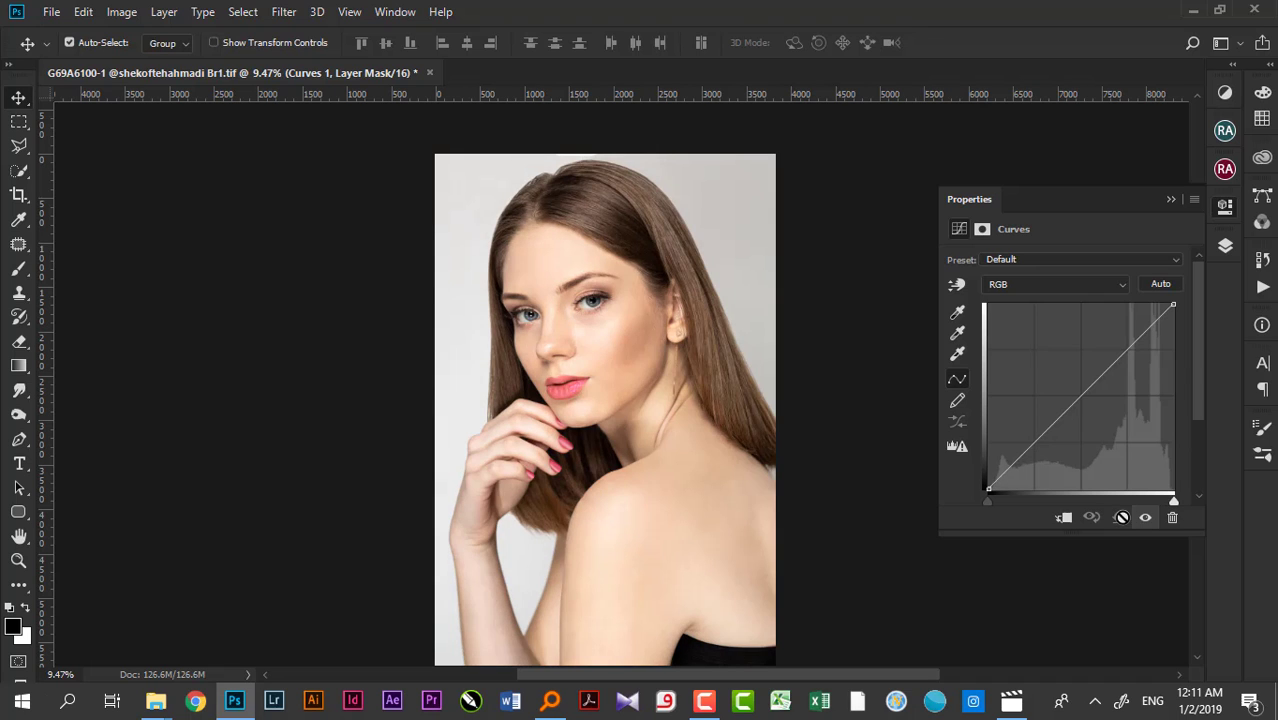
{"action": "left_click_drag", "start_coordinate": [1081, 397], "coordinate": [1091, 410]}
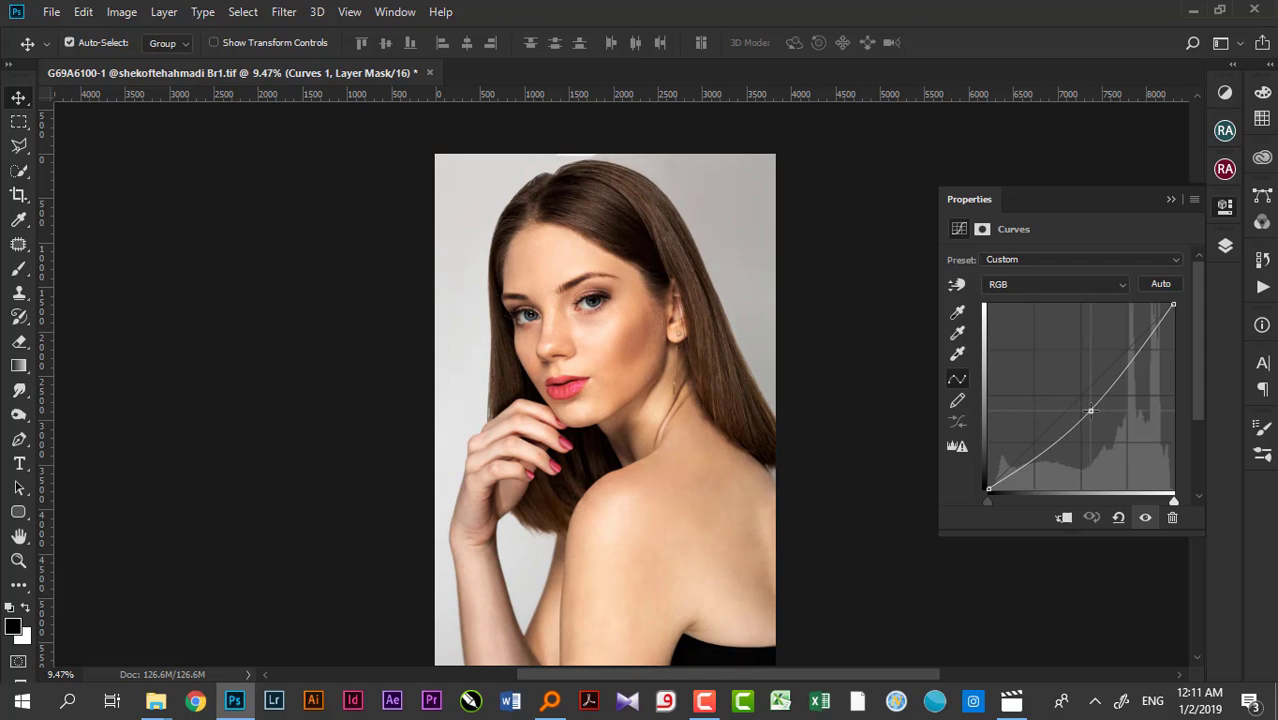
{"action": "left_click_drag", "start_coordinate": [1090, 411], "coordinate": [1090, 410]}
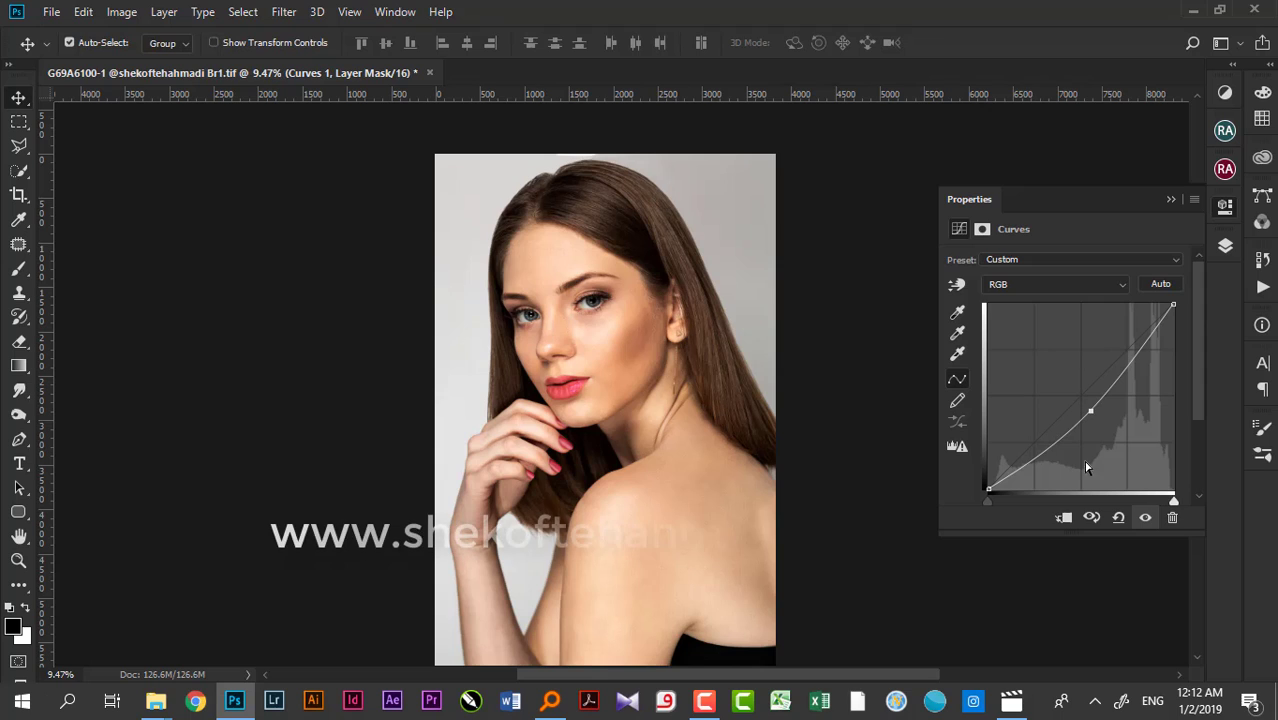
Rename the Curves 1 layer to 'Local burn'.
{"action": "left_click", "coordinate": [1225, 245]}
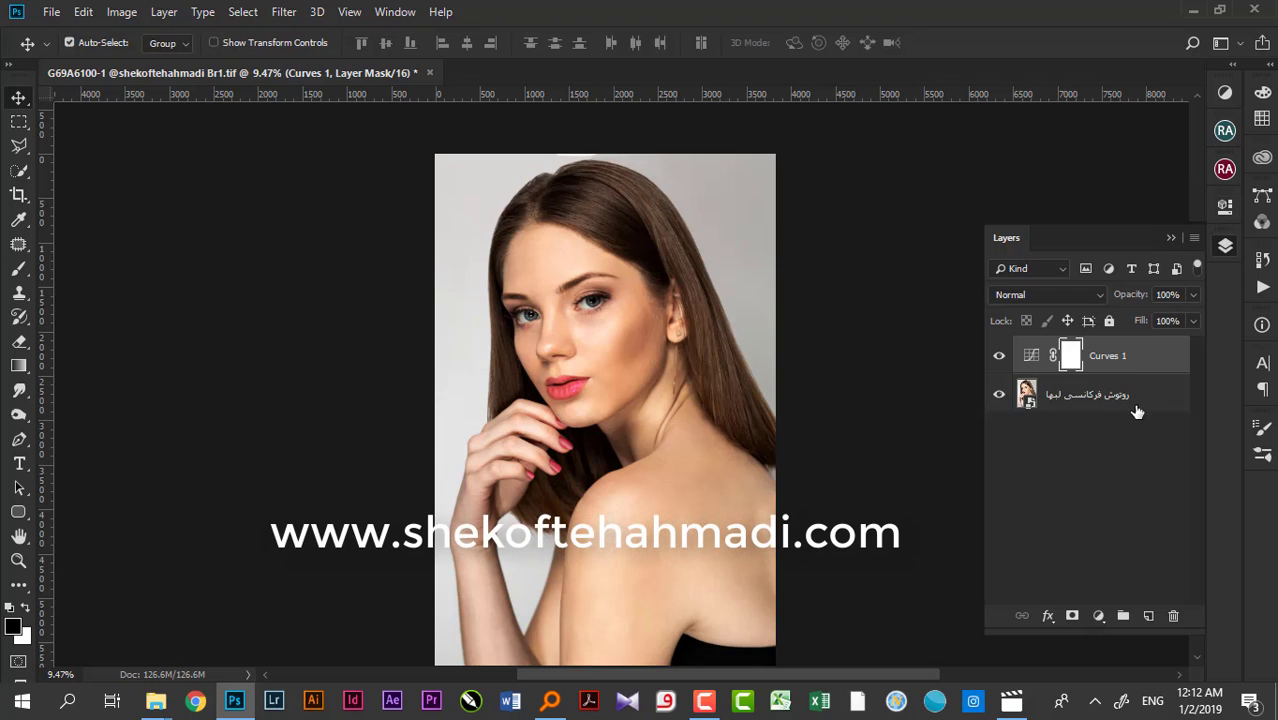
{"action": "double_click", "coordinate": [1106, 355]}
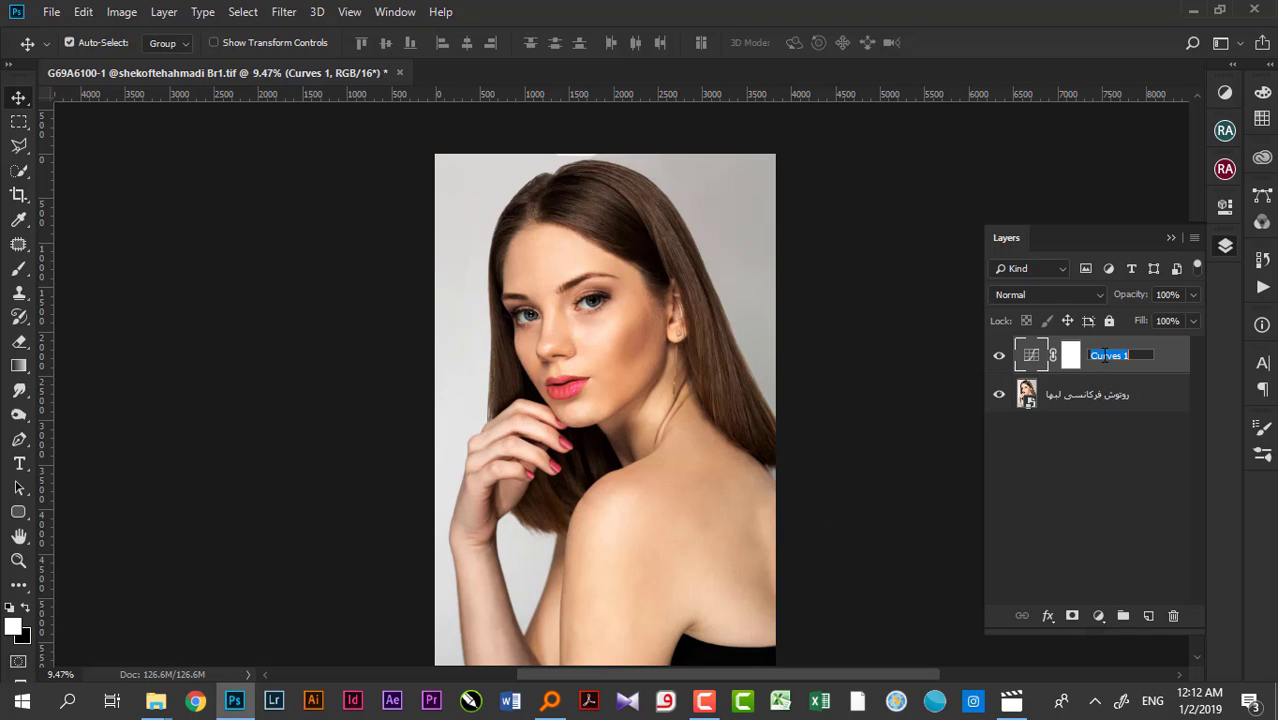
{"action": "type", "text": "loc"}
{"action": "key", "text": "alt+shift"}
{"action": "type", "text": "رگی های مح"}
{"action": "type", "text": "لی"}
{"action": "key", "text": "Return"}
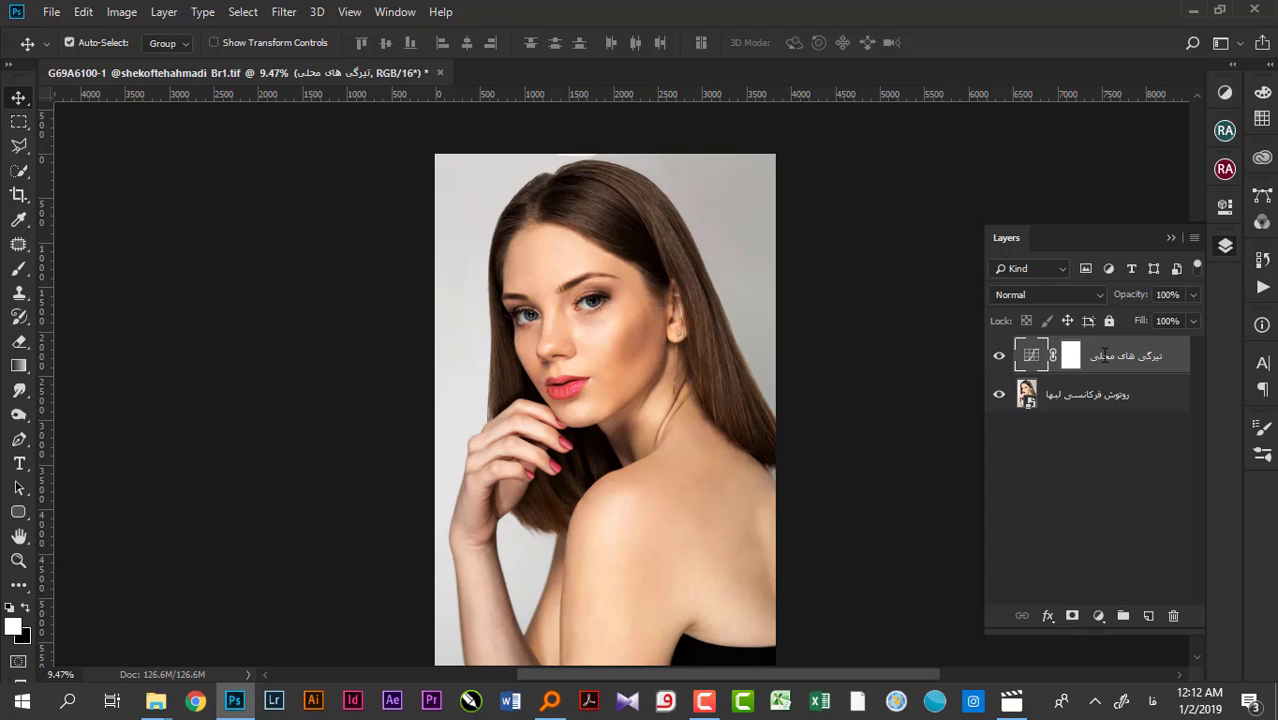
{"action": "double_click", "coordinate": [1104, 355]}
{"action": "key", "text": "BackSpace"}
{"action": "key", "text": "alt+shift"}
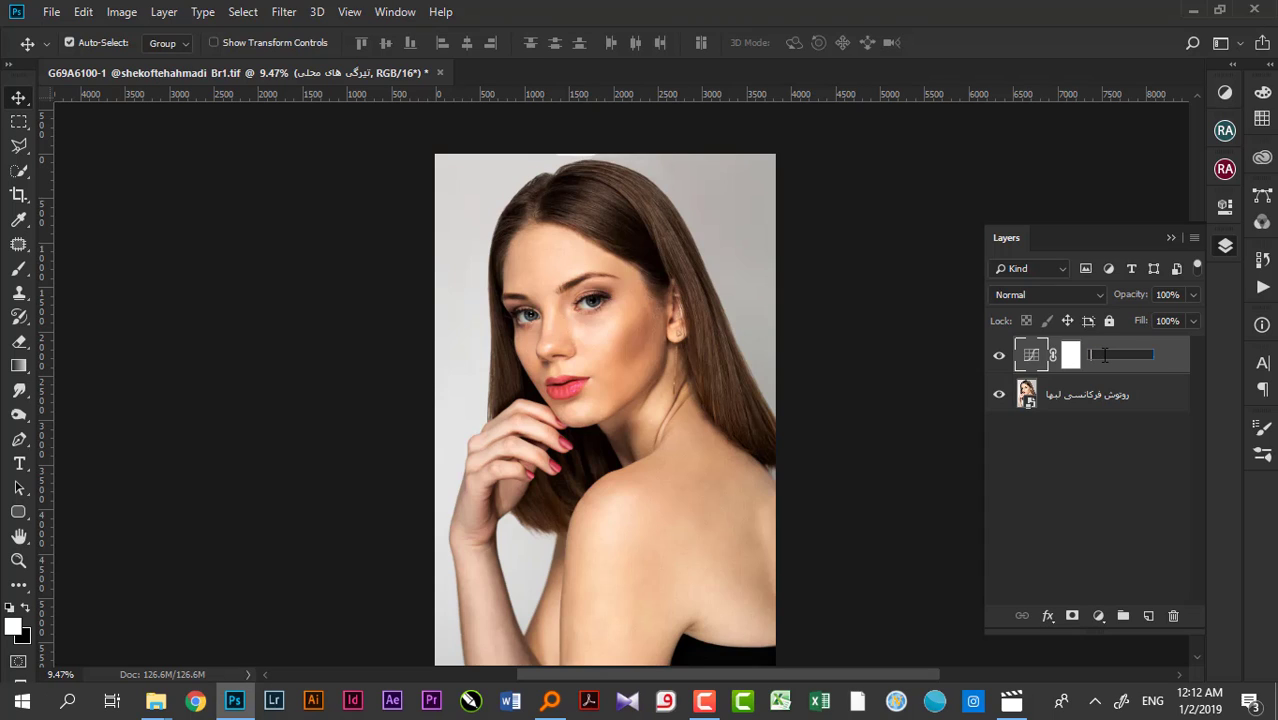
{"action": "type", "text": "Local burn"}
{"action": "key", "text": "Return"}
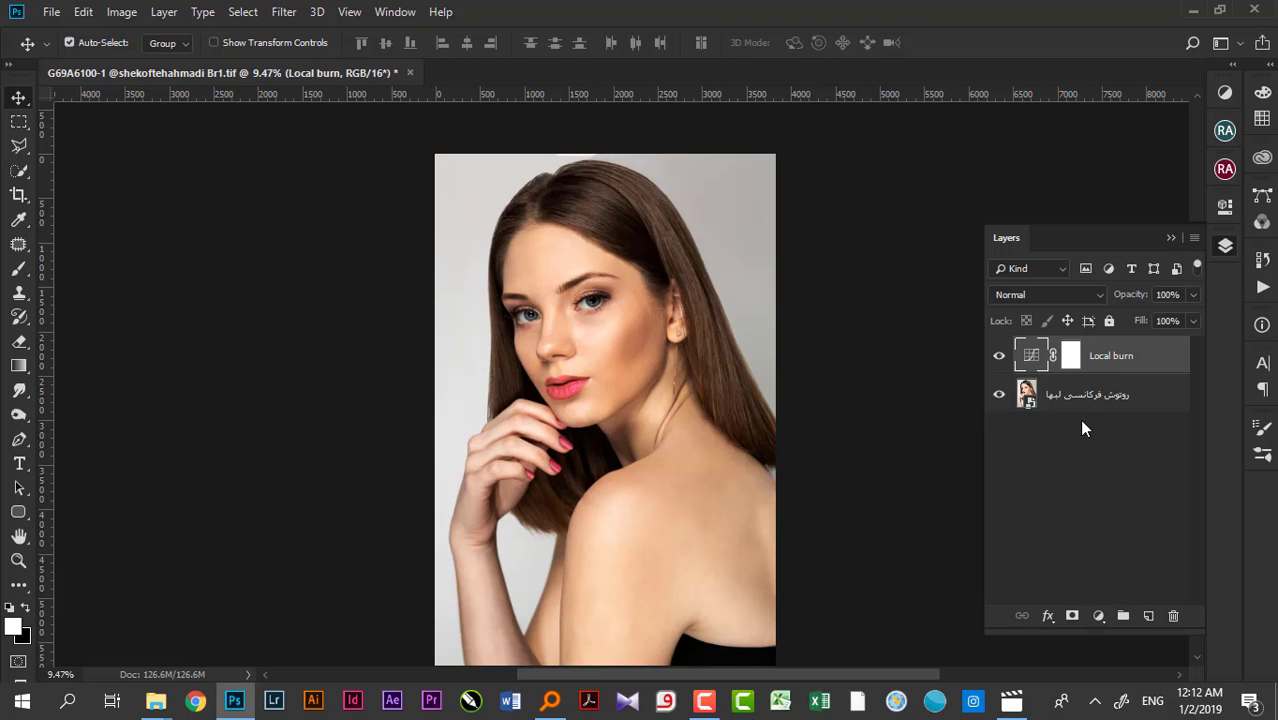
Invert the Local burn mask to black to hide the darkening.
{"action": "left_click", "coordinate": [1068, 362]}
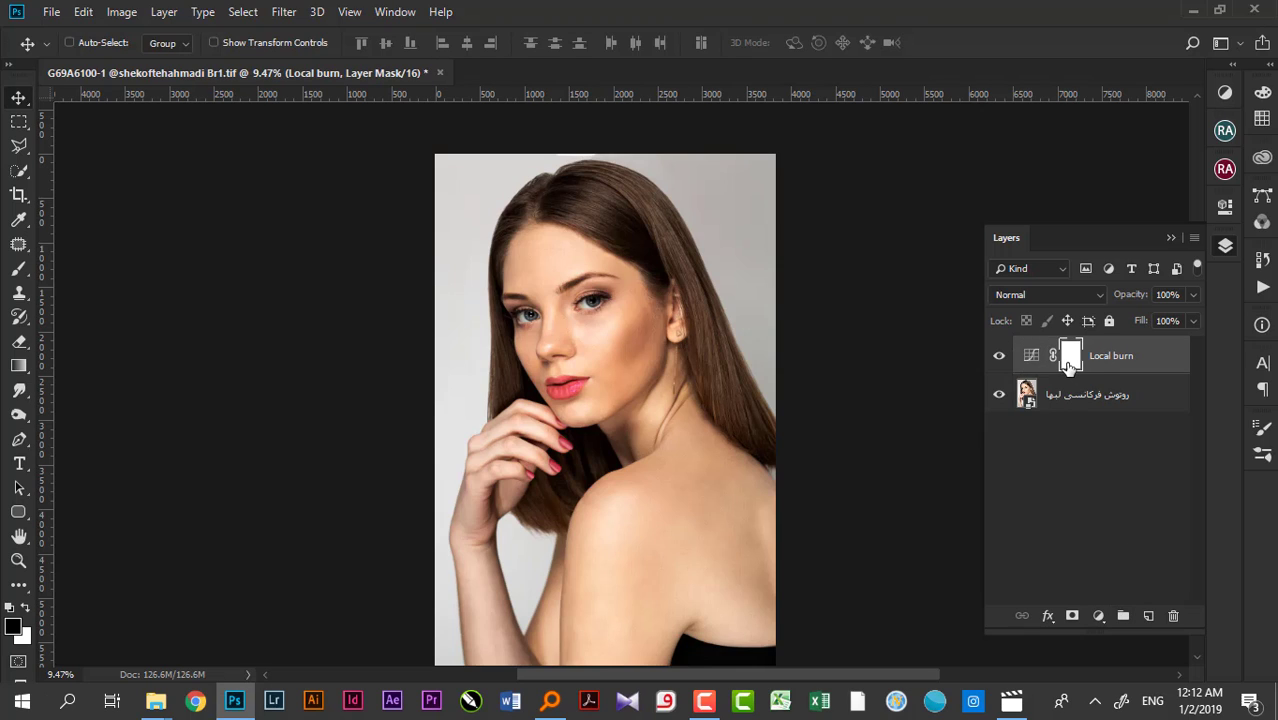
{"action": "key", "text": "ctrl+i"}
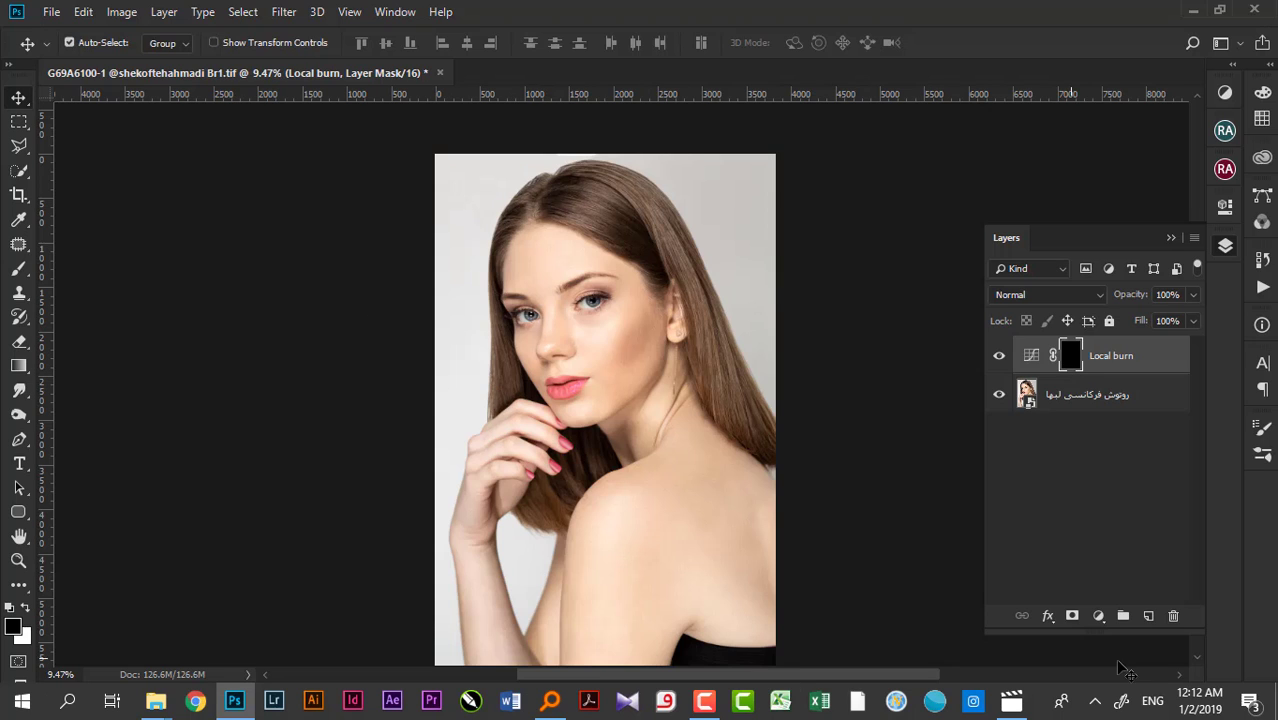
{"action": "left_click", "coordinate": [1096, 616]}
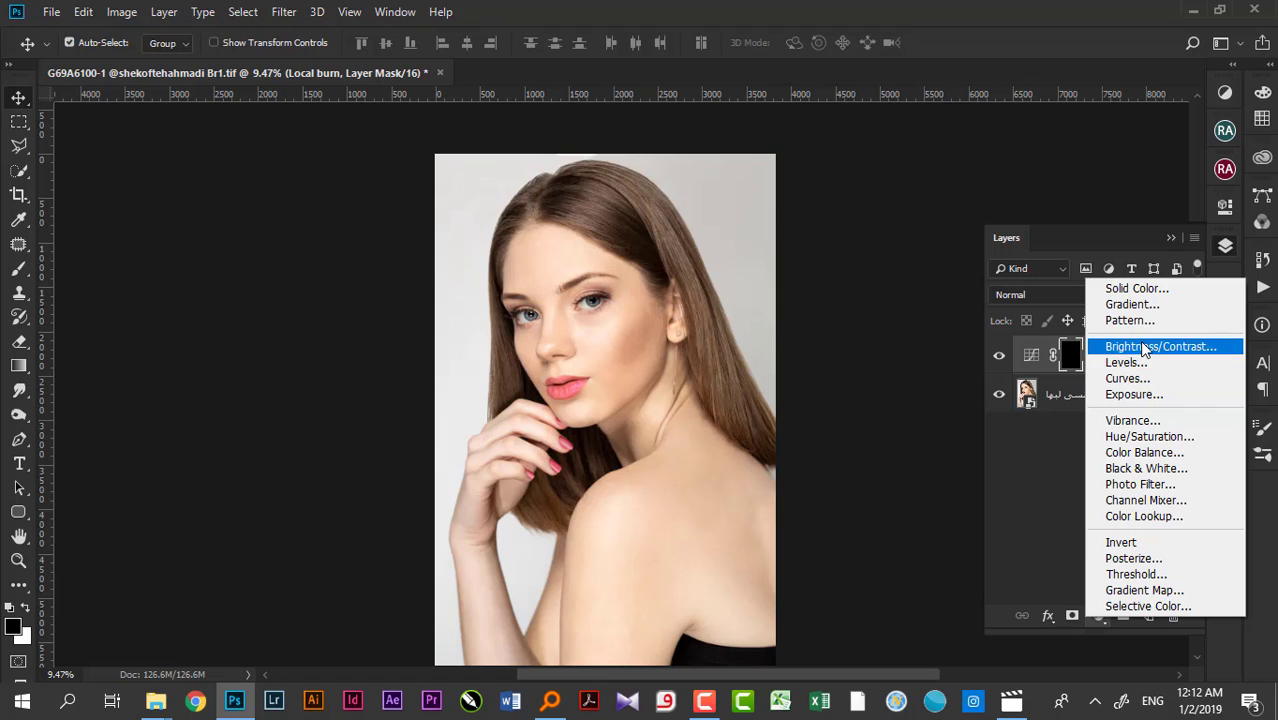
Add a Curves layer bent upward to brighten and rename it 'local dodge'.
{"action": "left_click", "coordinate": [1143, 379]}
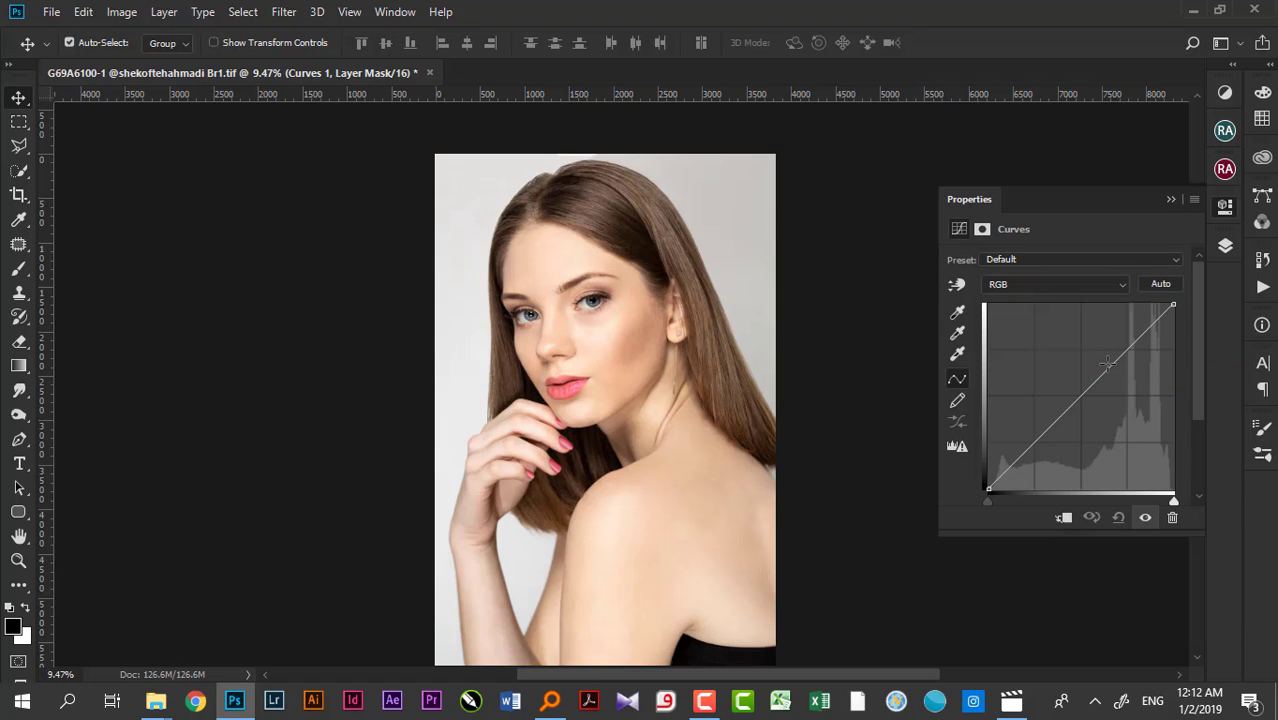
{"action": "mouse_move", "coordinate": [1095, 381]}
{"action": "left_mouse_down"}
{"action": "mouse_move", "coordinate": [1079, 377]}
{"action": "mouse_move", "coordinate": [1095, 392]}
{"action": "mouse_move", "coordinate": [1084, 381]}
{"action": "left_mouse_up"}
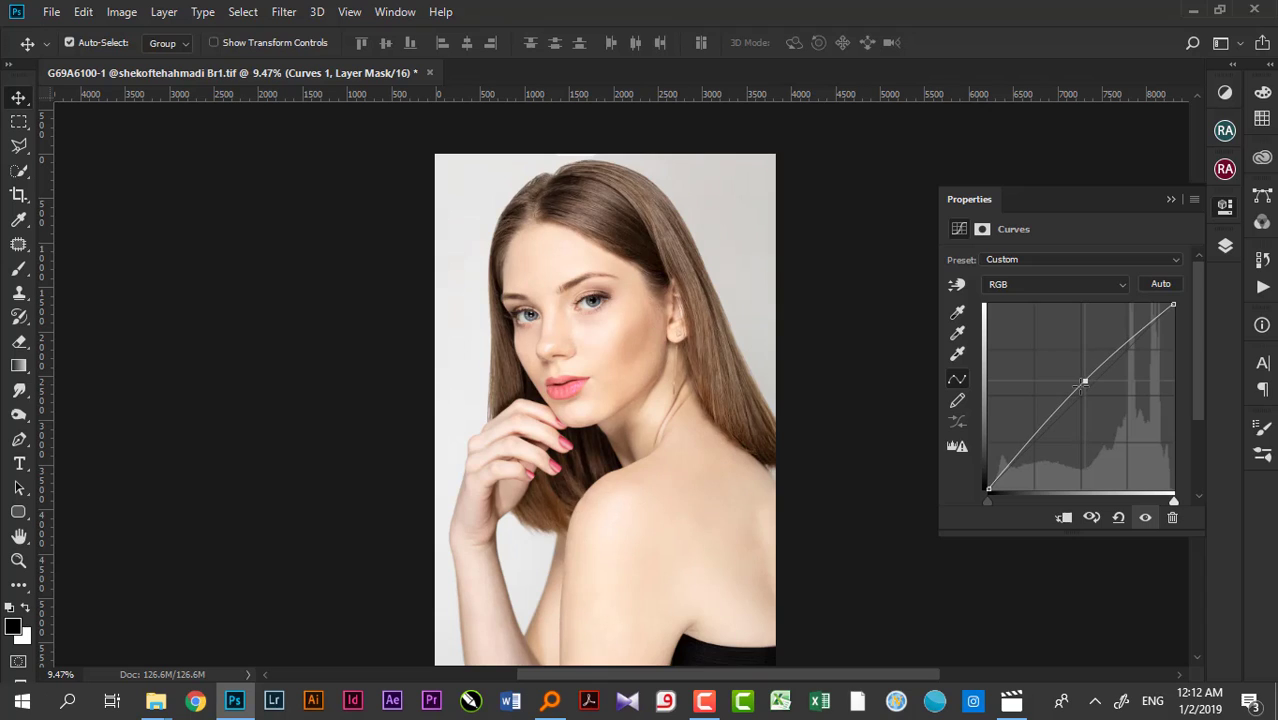
{"action": "left_click", "coordinate": [1224, 246]}
{"action": "double_click", "coordinate": [1107, 354]}
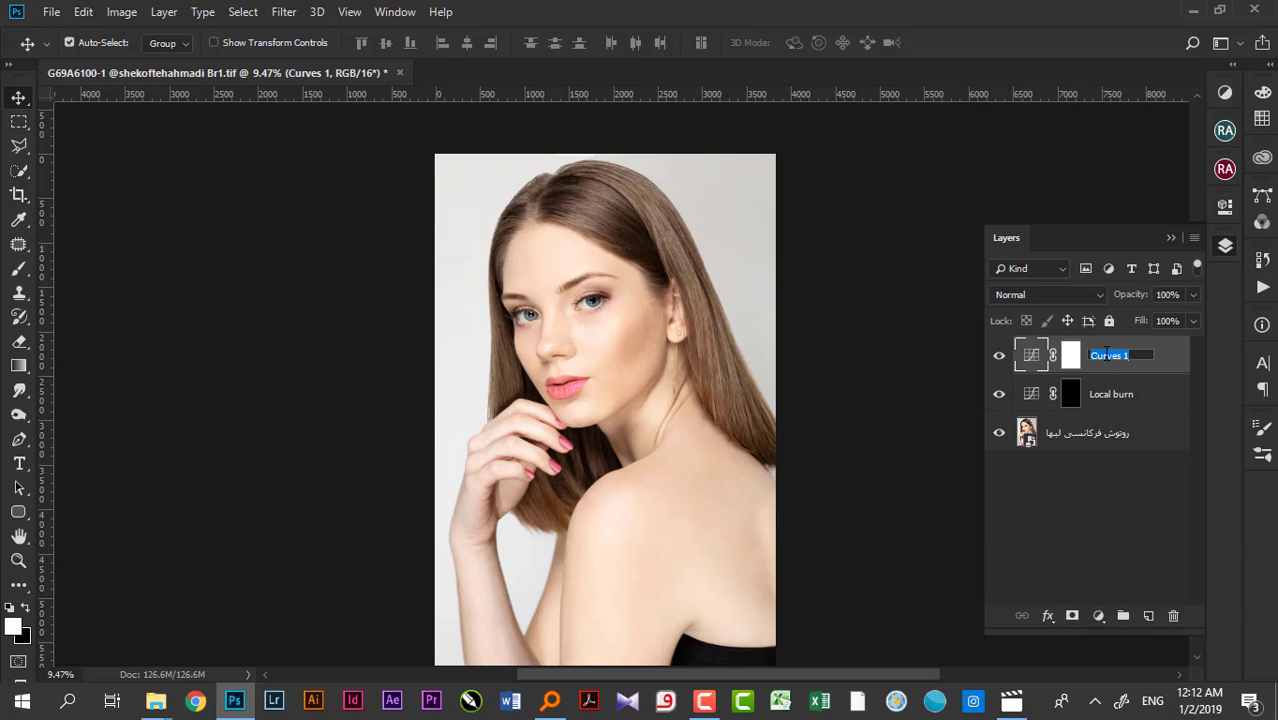
{"action": "type", "text": "local"}
{"action": "type", "text": " dodge"}
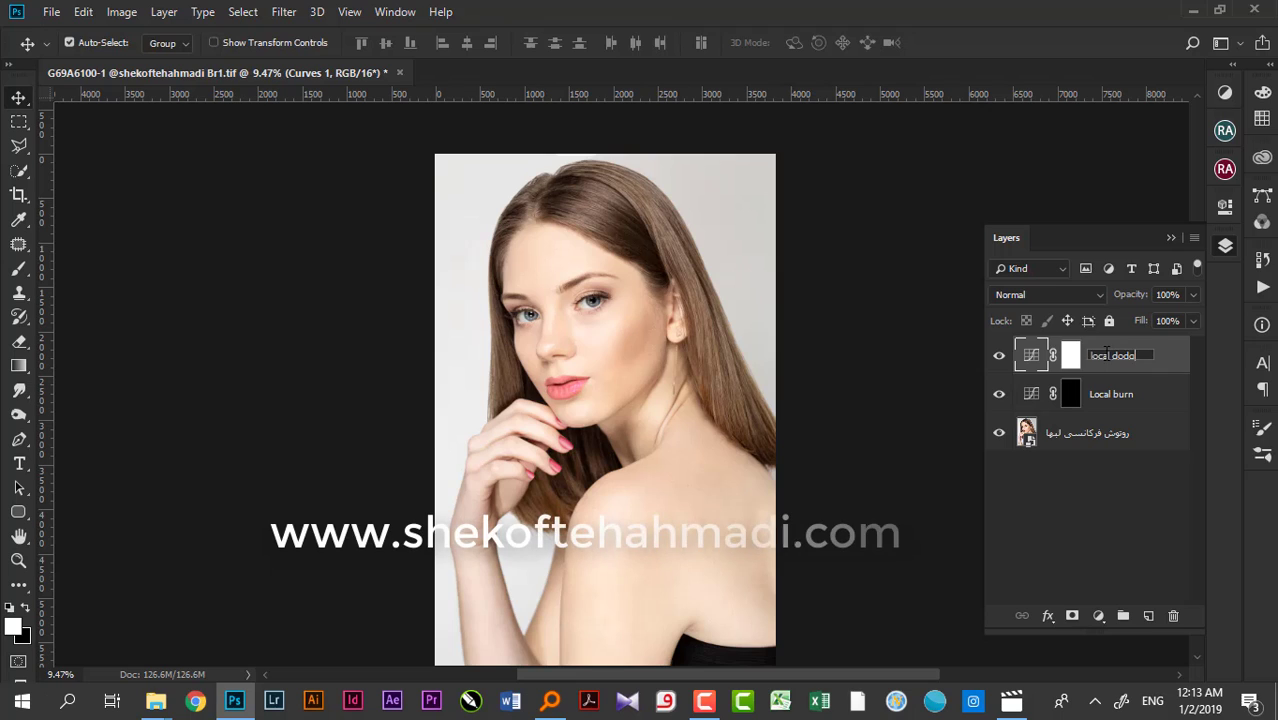
{"action": "key", "text": "Return"}
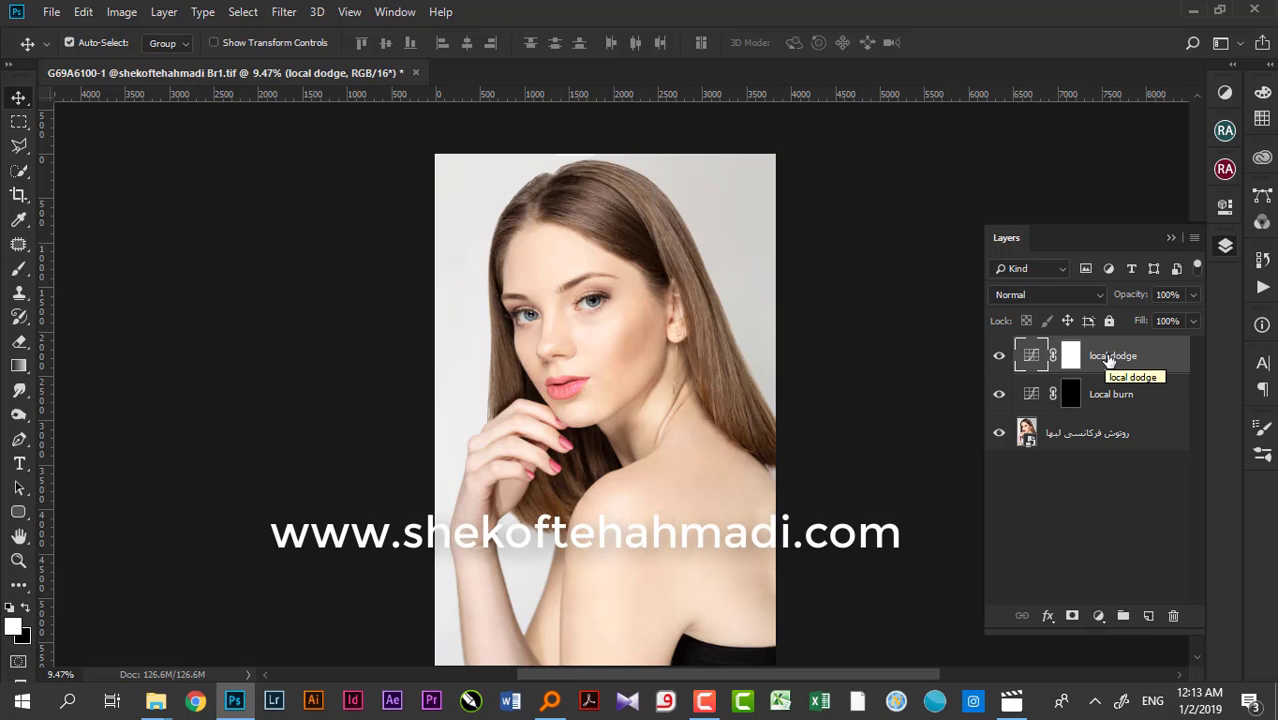
{"action": "left_click", "coordinate": [1128, 400]}
Group local dodge and Local burn into a group named 'LOCAL d&b' and expand it.
{"action": "left_click", "coordinate": [1138, 362], "text": "shift"}
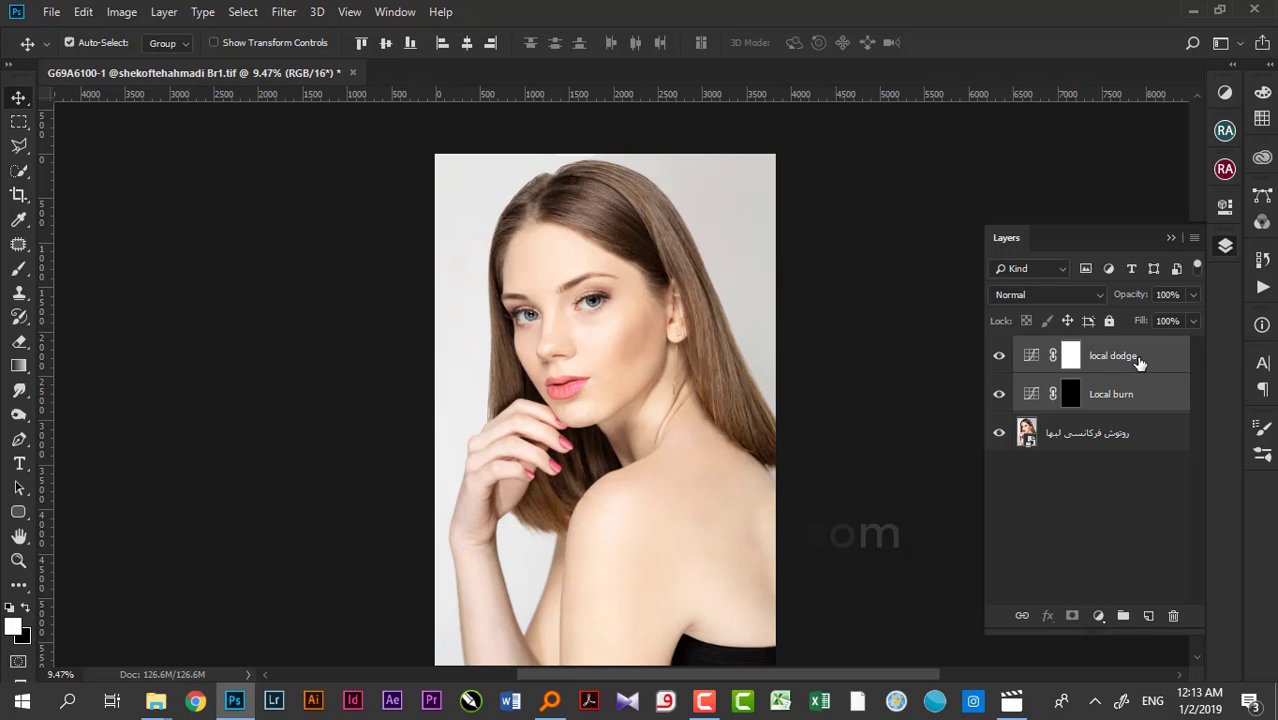
{"action": "key", "text": "ctrl+g"}
{"action": "double_click", "coordinate": [1065, 356]}
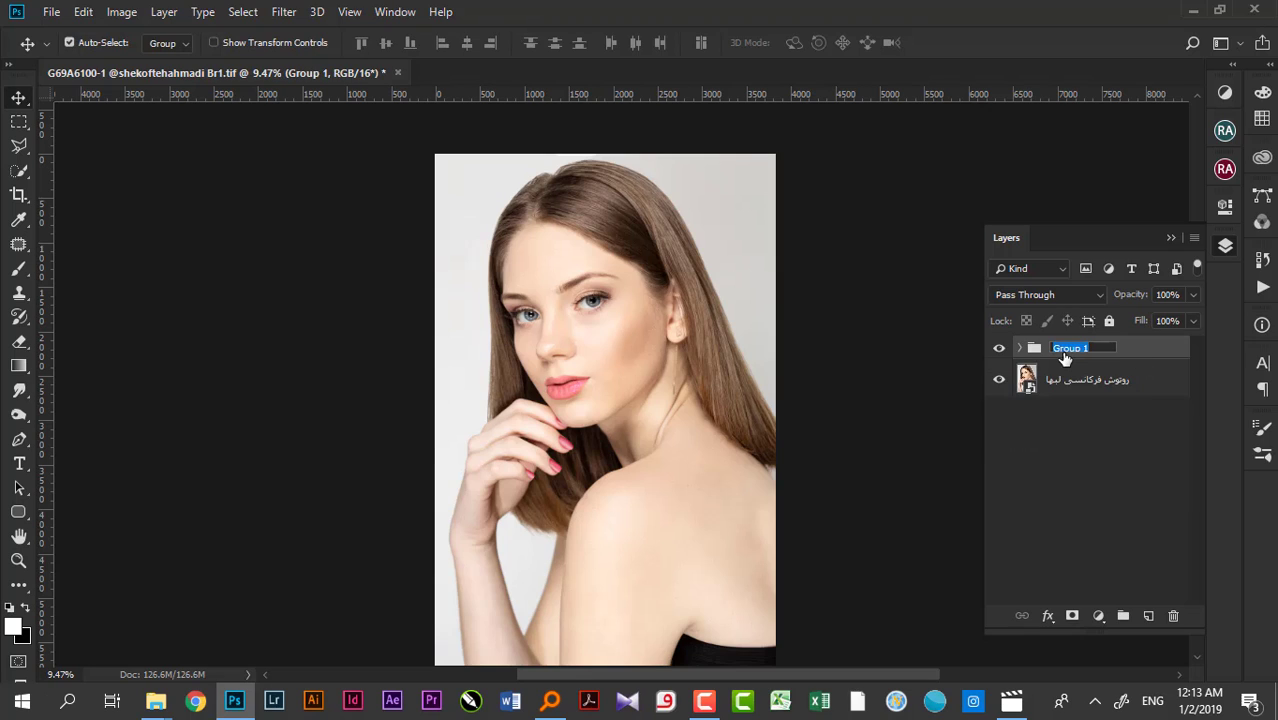
{"action": "type", "text": "Lo"}
{"action": "key", "text": "Return"}
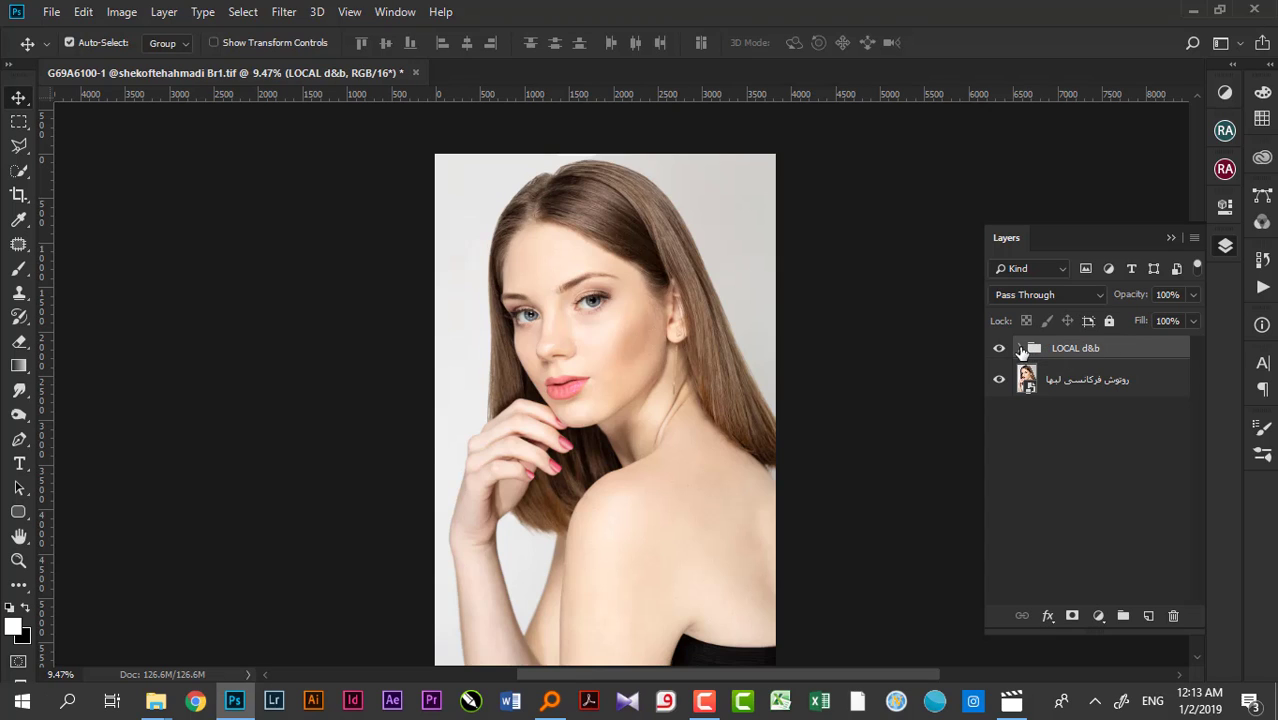
{"action": "left_click", "coordinate": [1020, 349]}
Invert the masks so local dodge's is black and Local burn's is white.
{"action": "left_click", "coordinate": [1134, 415]}
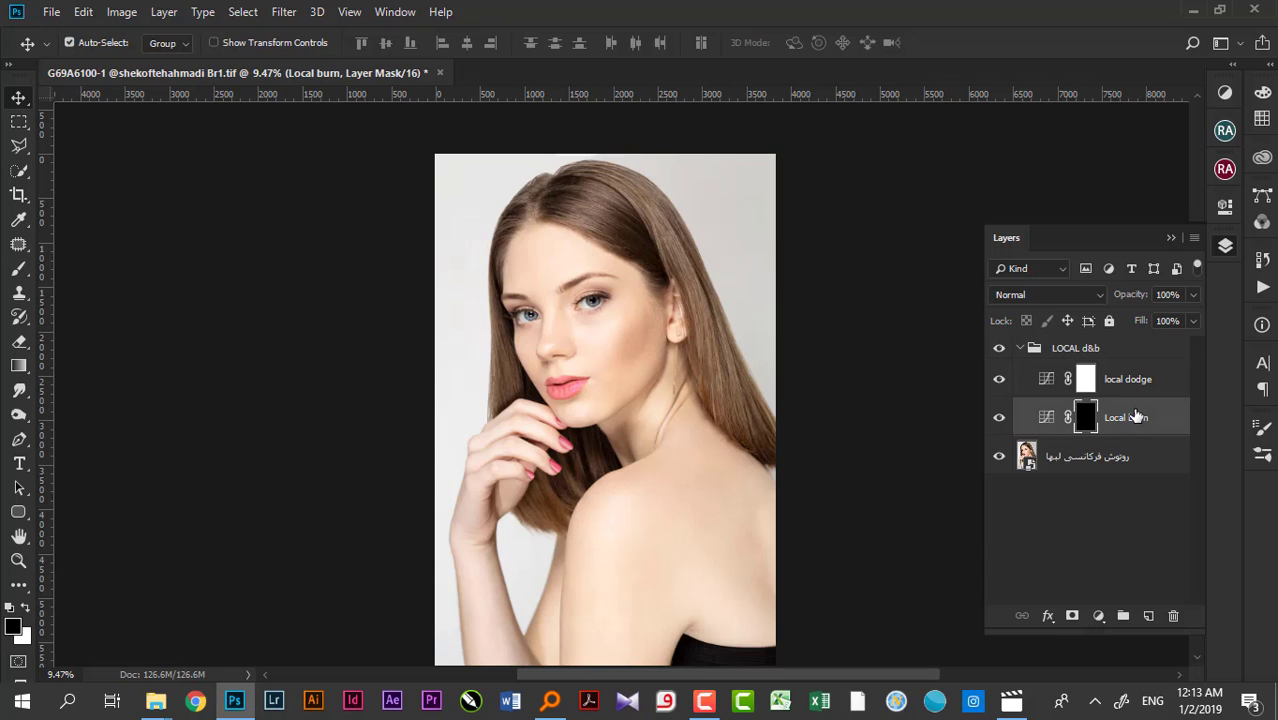
{"action": "left_click", "coordinate": [1087, 387]}
{"action": "key", "text": "ctrl+i"}
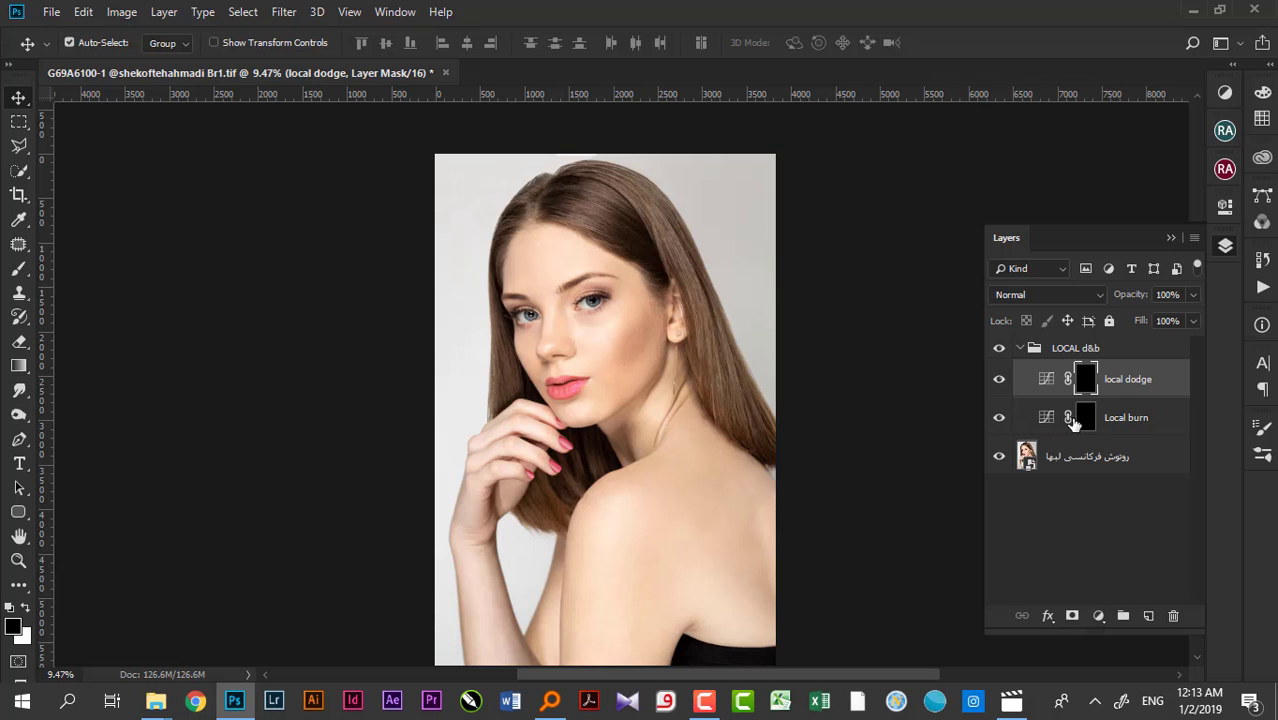
{"action": "left_click", "coordinate": [1081, 420]}
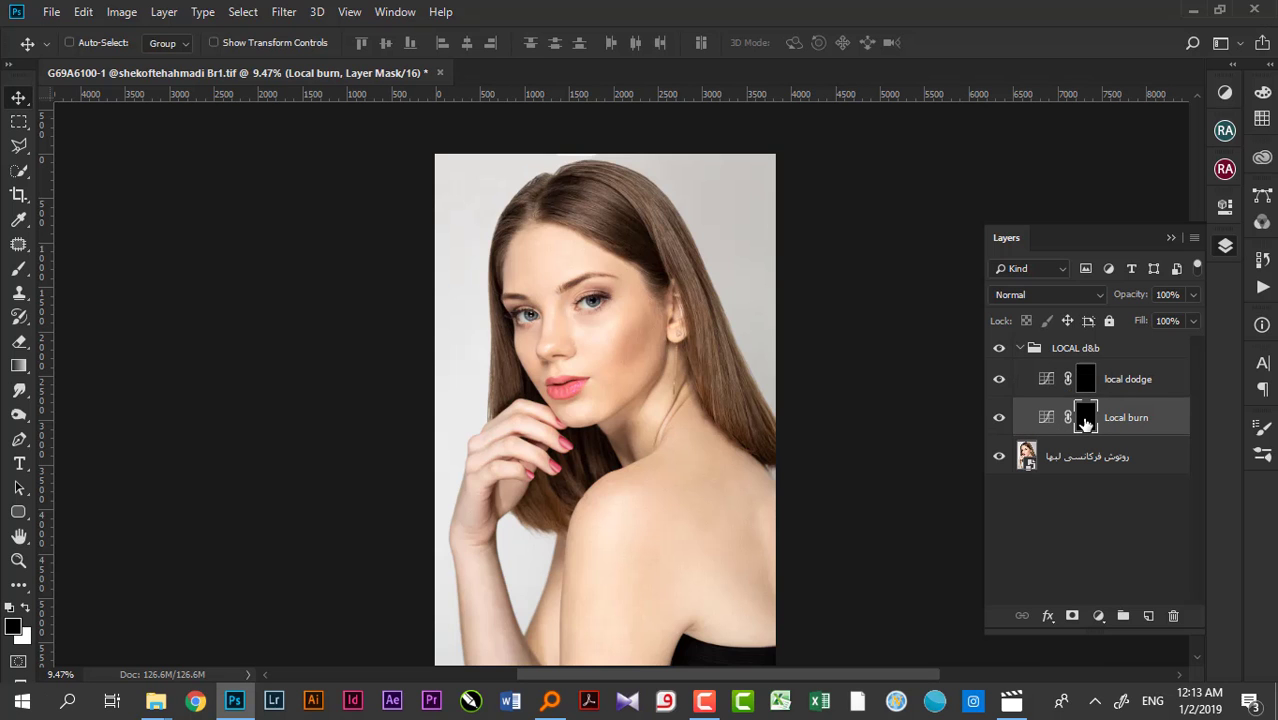
{"action": "key", "text": "ctrl+i"}
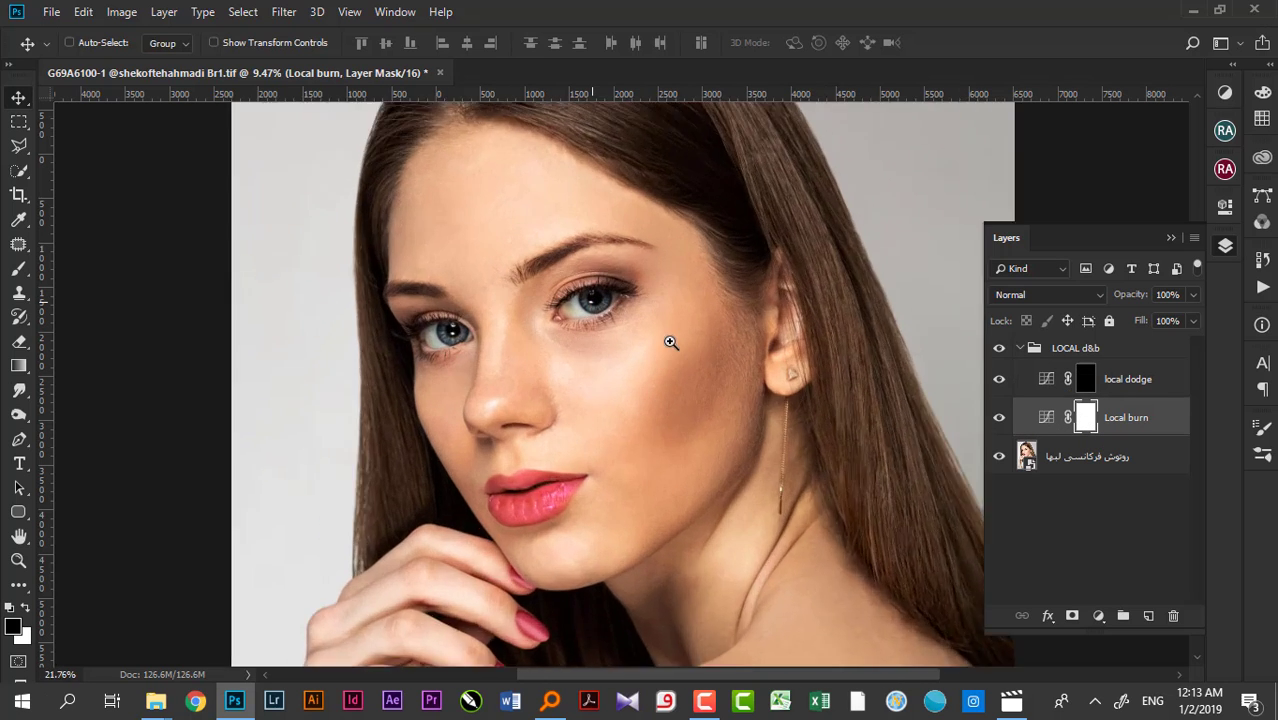
Zoom in on the eyes and add a Hue/Saturation layer with Saturation -15 above Local burn.
{"action": "left_click_drag", "start_coordinate": [599, 309], "coordinate": [676, 360]}
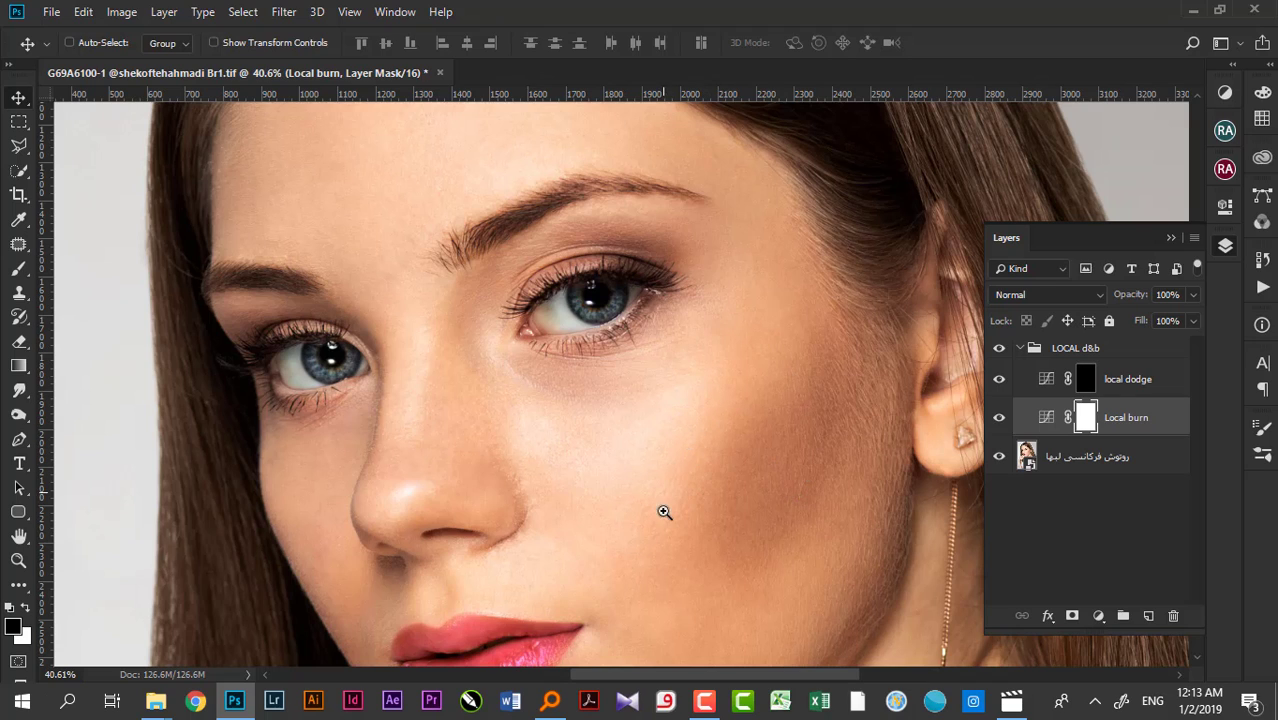
{"action": "key", "text": "ctrl"}
{"action": "left_click", "coordinate": [1094, 616]}
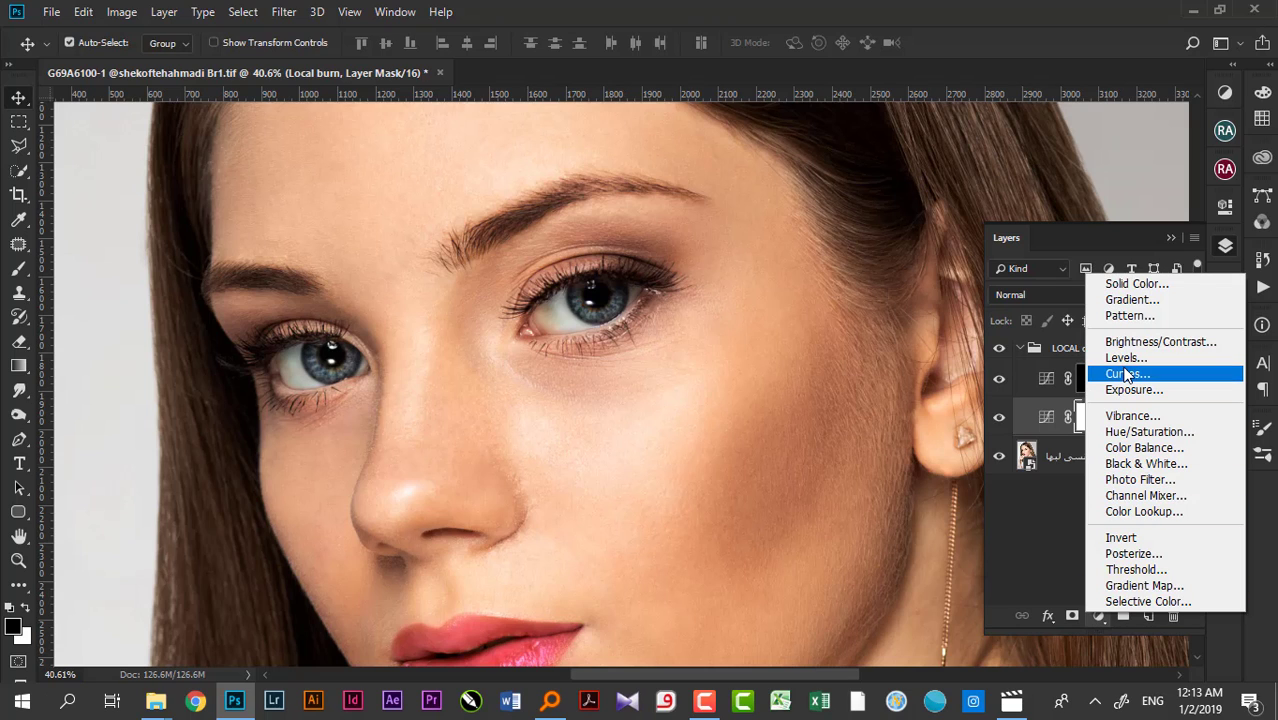
{"action": "left_click", "coordinate": [1135, 431]}
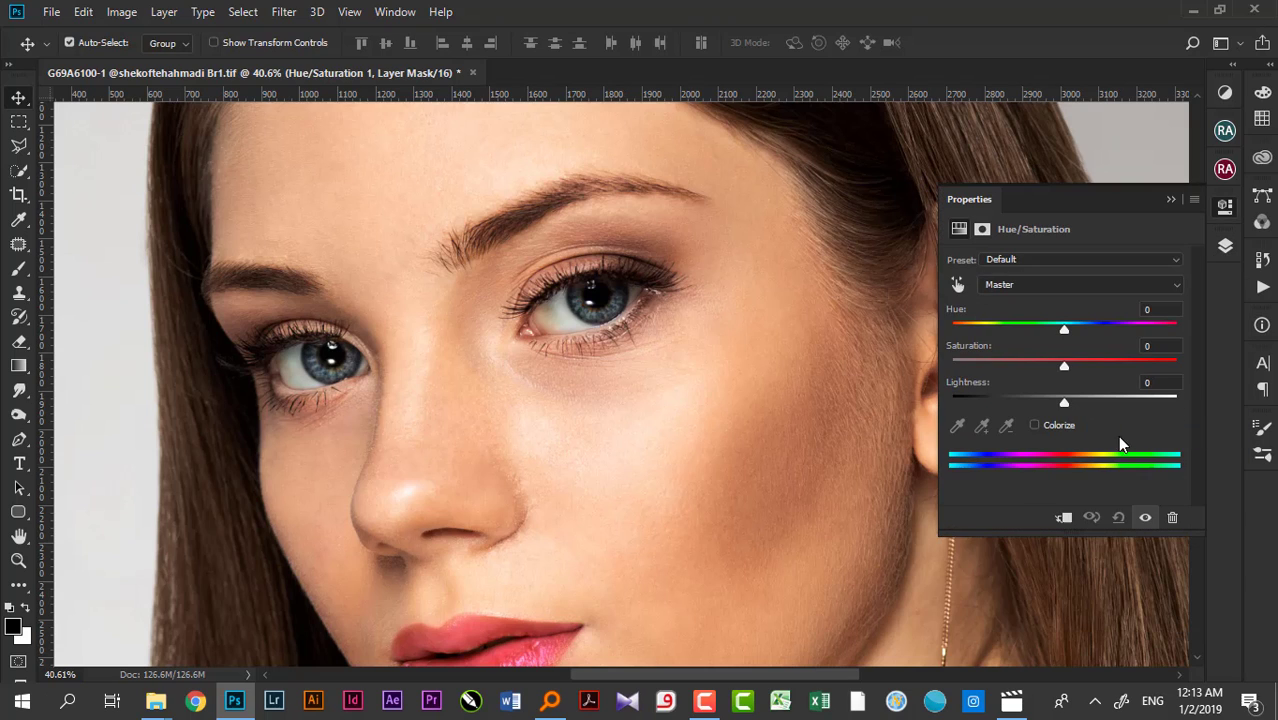
{"action": "left_click", "coordinate": [1050, 366]}
{"action": "left_click_drag", "start_coordinate": [1047, 369], "coordinate": [1065, 369]}
{"action": "left_click", "coordinate": [1050, 364]}
{"action": "left_click_drag", "start_coordinate": [1052, 366], "coordinate": [1054, 369]}
{"action": "left_click_drag", "start_coordinate": [1044, 365], "coordinate": [1044, 368]}
{"action": "left_click_drag", "start_coordinate": [1051, 372], "coordinate": [1047, 366]}
{"action": "left_click", "coordinate": [1225, 247]}
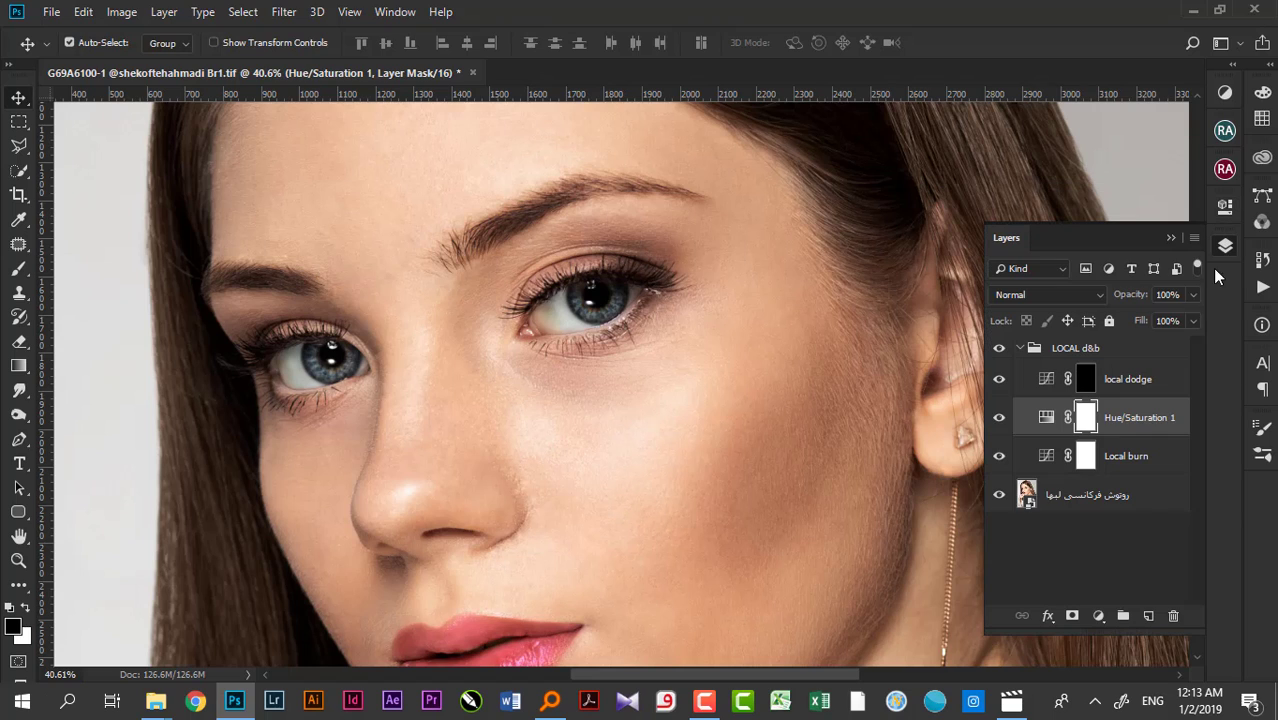
Clip Hue/Saturation 1 to Local burn, then make Local burn's mask black and local dodge's white.
{"action": "left_click", "coordinate": [1076, 440], "text": "alt"}
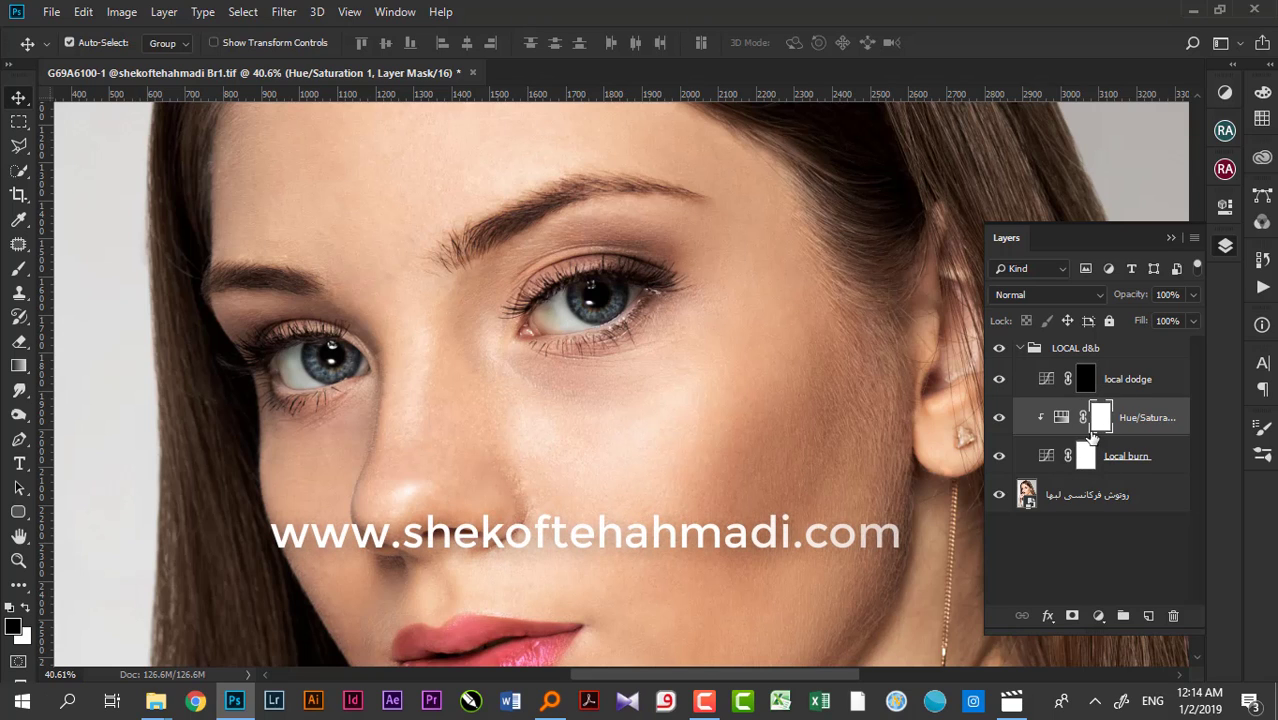
{"action": "left_click", "coordinate": [1086, 385]}
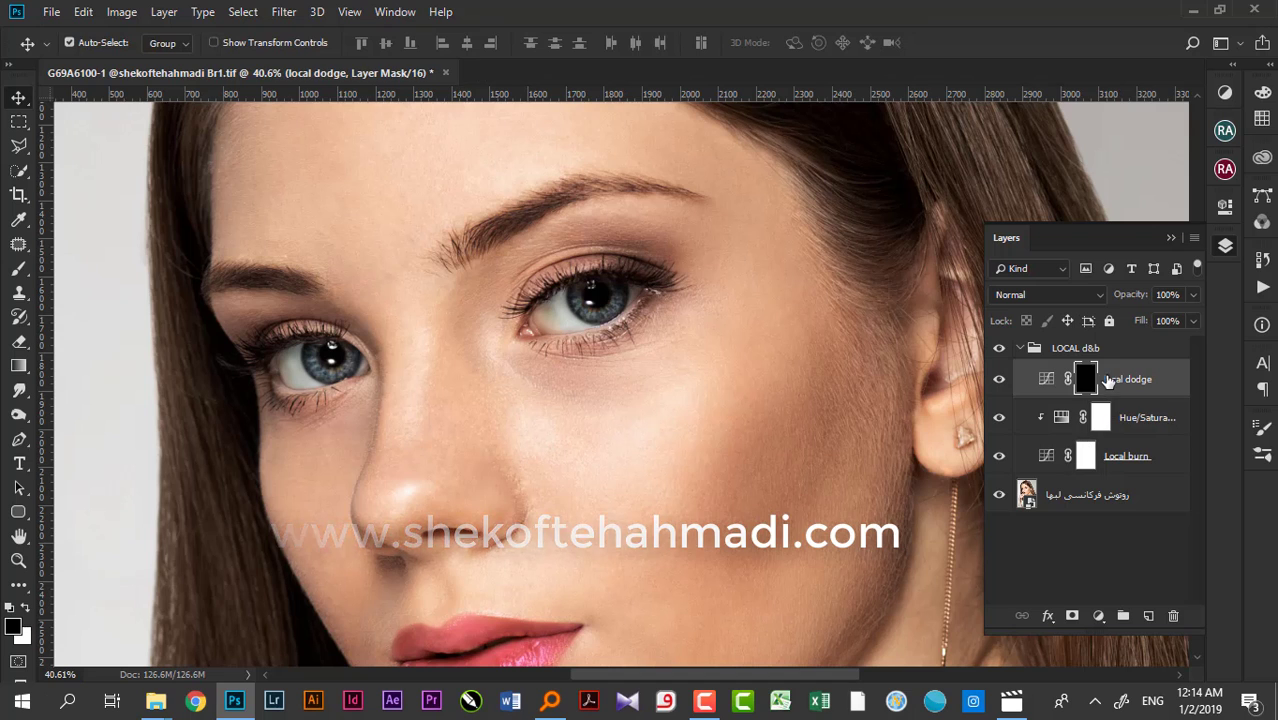
{"action": "left_click", "coordinate": [1087, 456]}
{"action": "key", "text": "ctrl+i"}
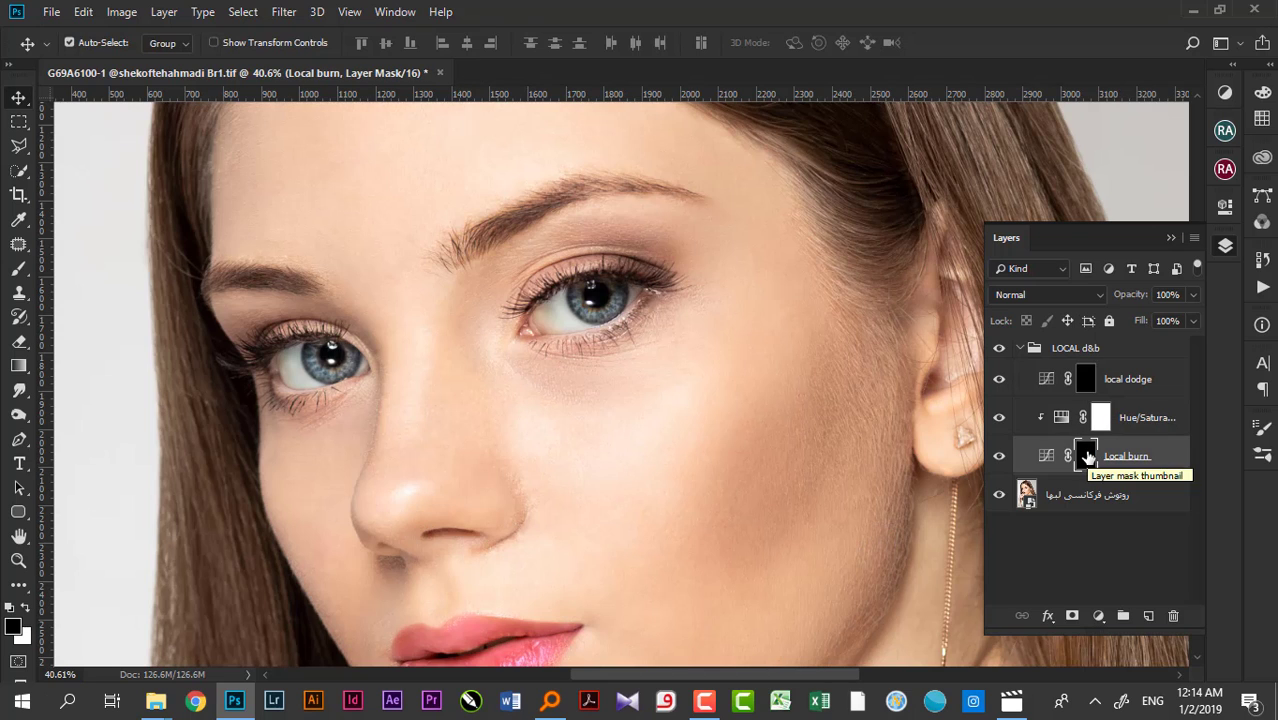
{"action": "left_click", "coordinate": [1115, 380]}
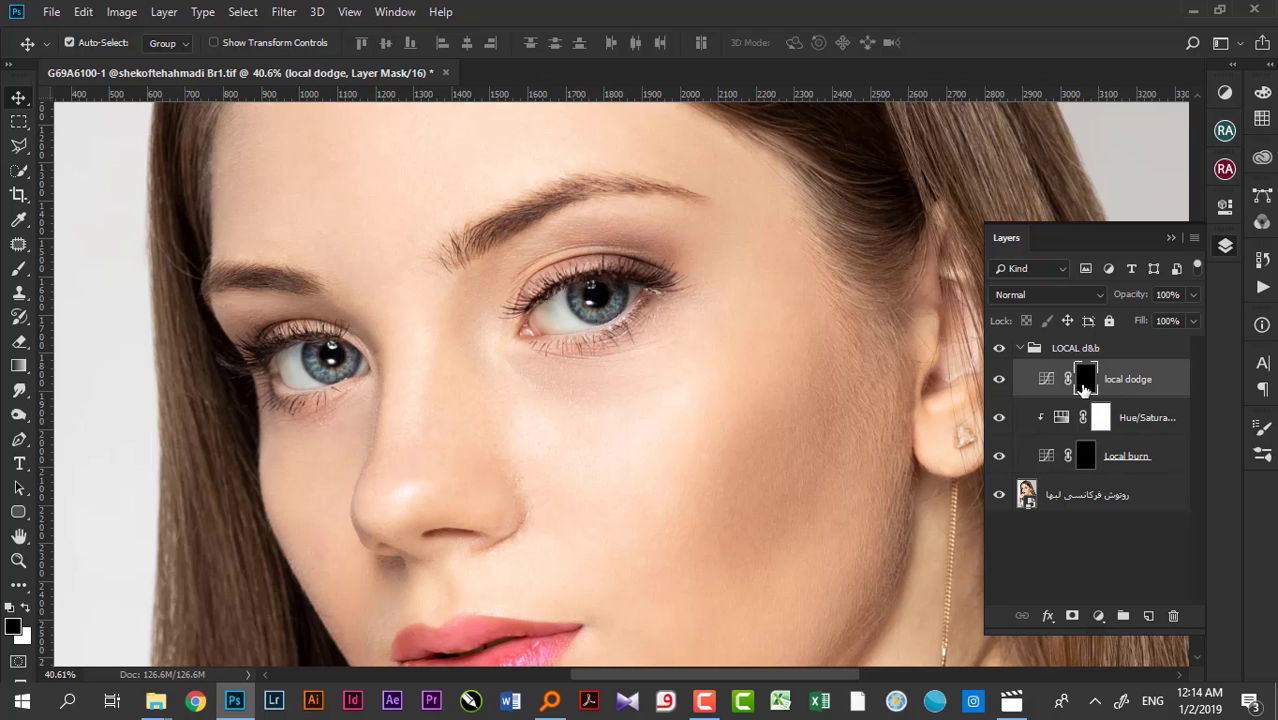
{"action": "key", "text": "ctrl+i"}
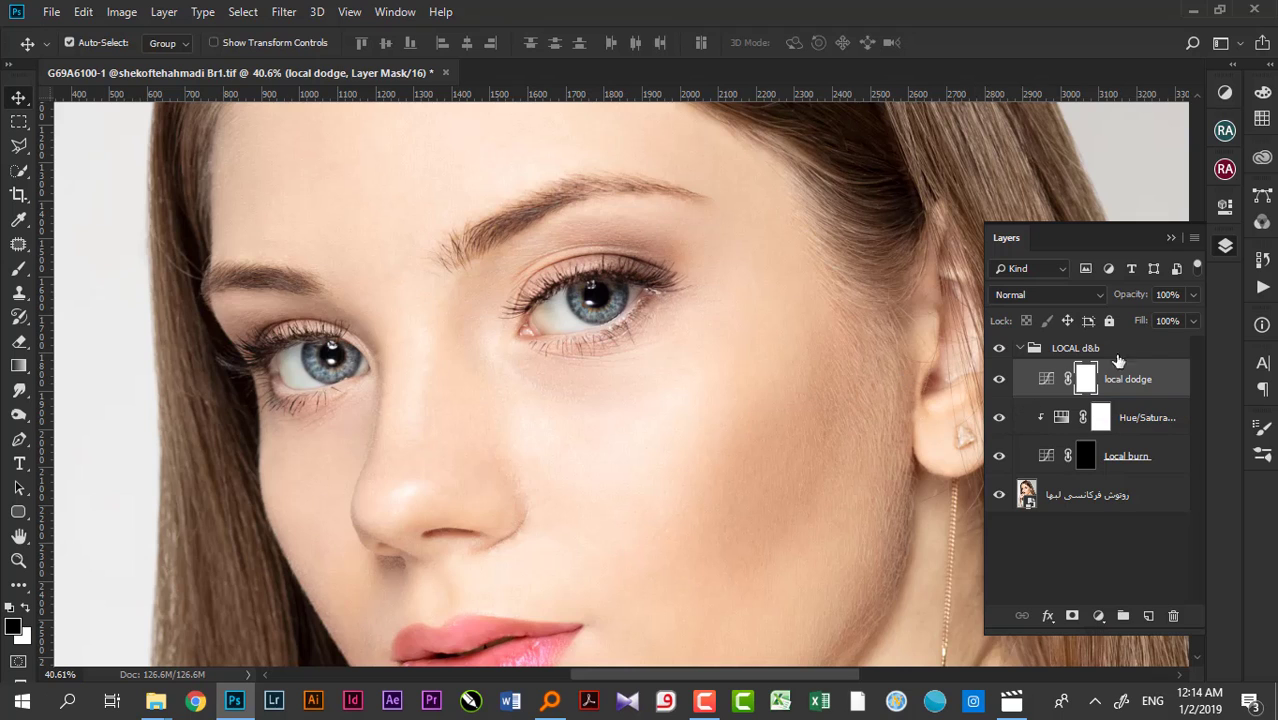
Add a second Hue/Saturation layer with Saturation raised to about +9.
{"action": "left_click", "coordinate": [1100, 615]}
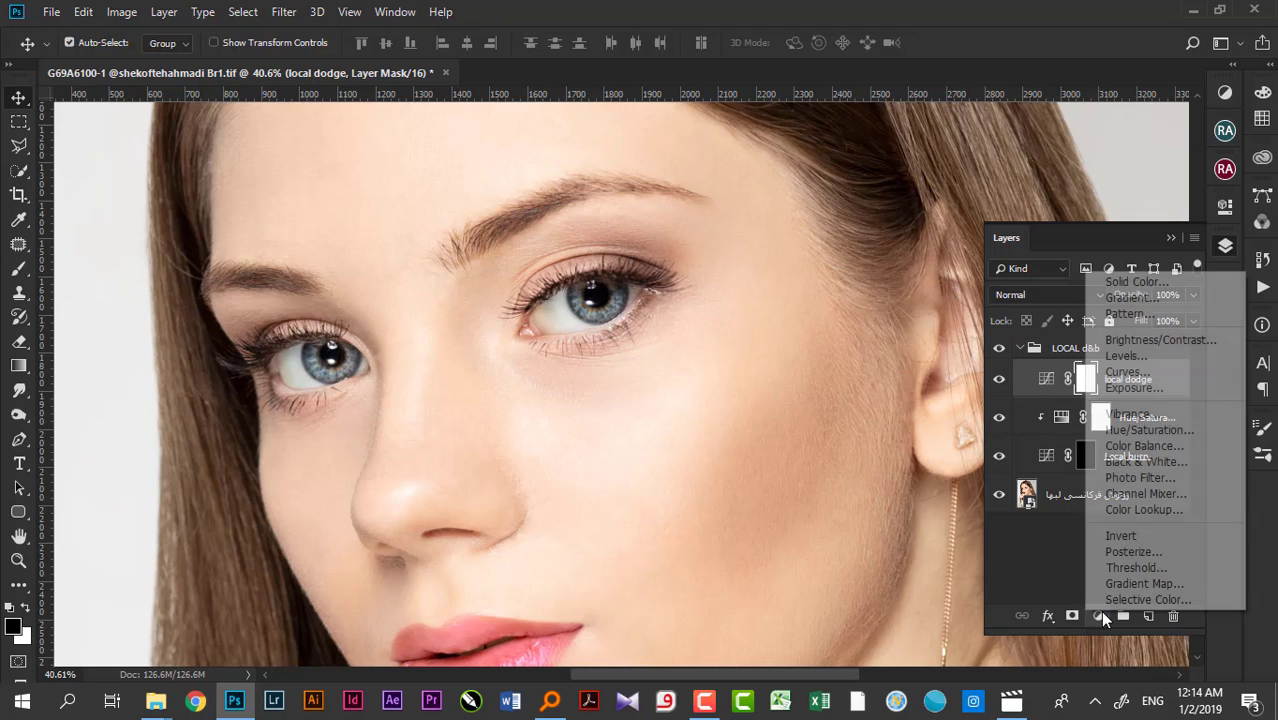
{"action": "left_click", "coordinate": [1130, 440]}
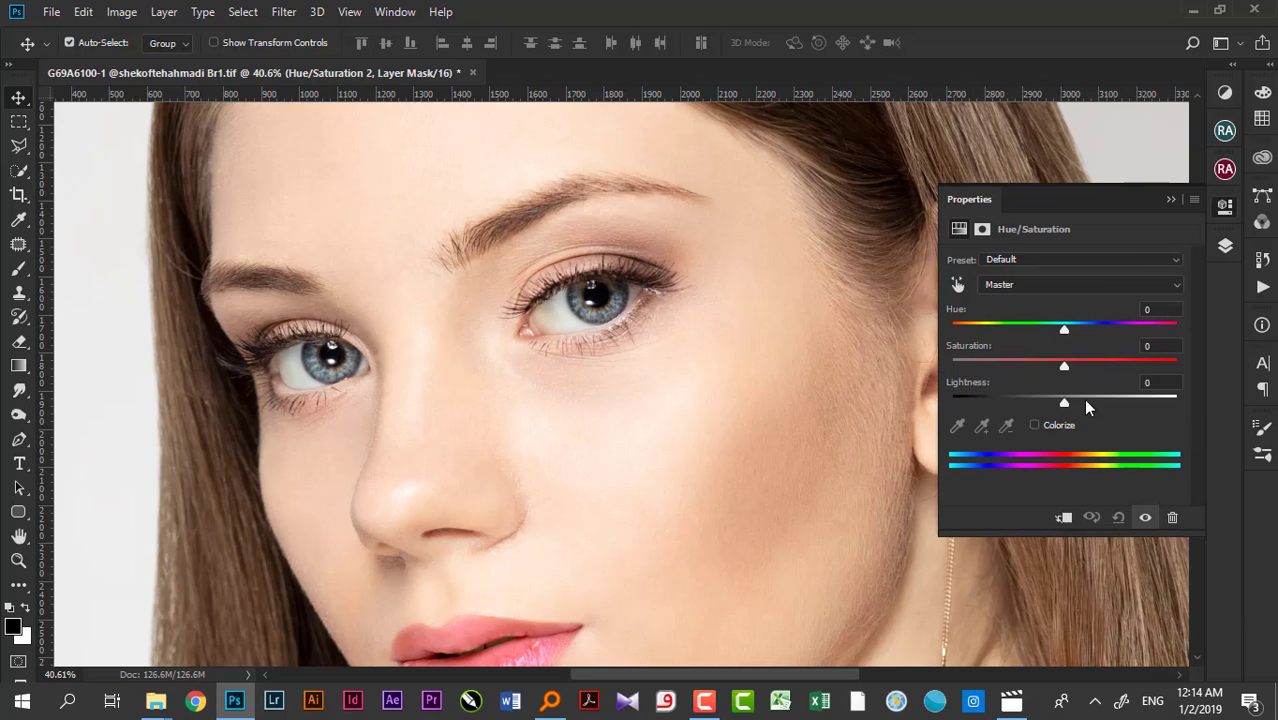
{"action": "left_click_drag", "start_coordinate": [1065, 370], "coordinate": [1076, 372]}
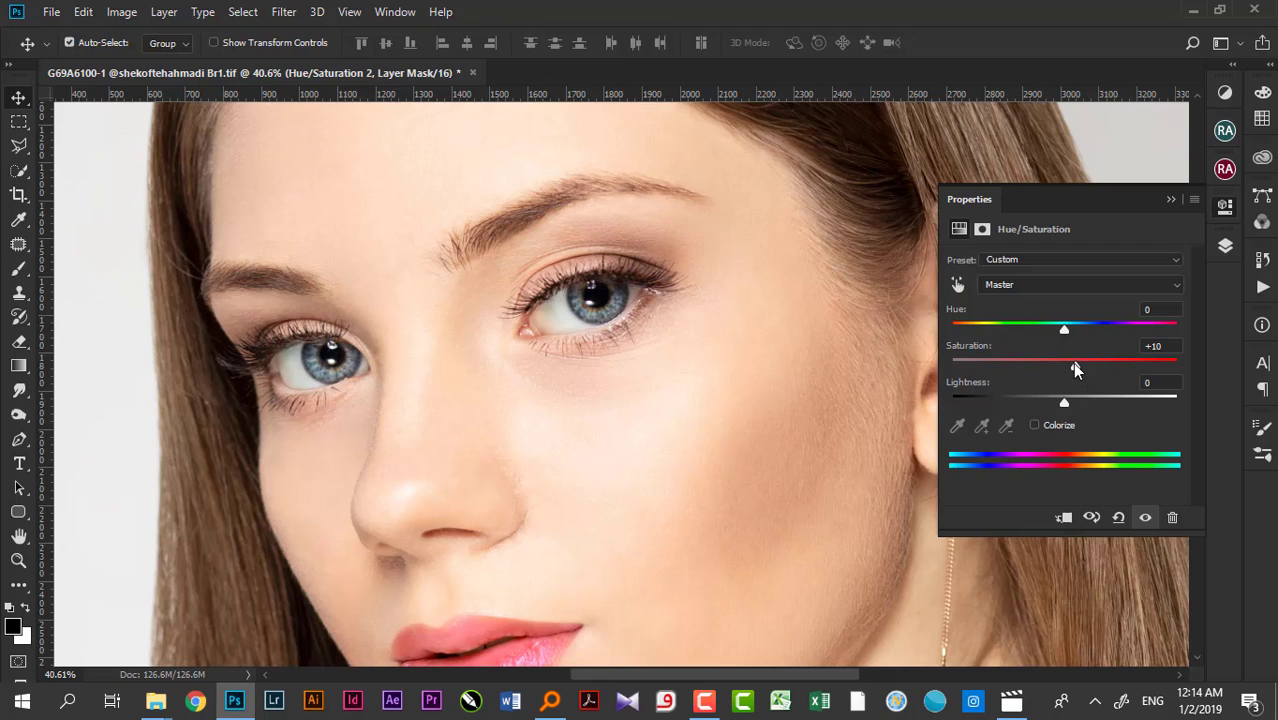
{"action": "left_click_drag", "start_coordinate": [1075, 367], "coordinate": [1082, 370]}
Clip Hue/Saturation 2 to local dodge and invert local dodge's mask to black.
{"action": "left_click", "coordinate": [1226, 208]}
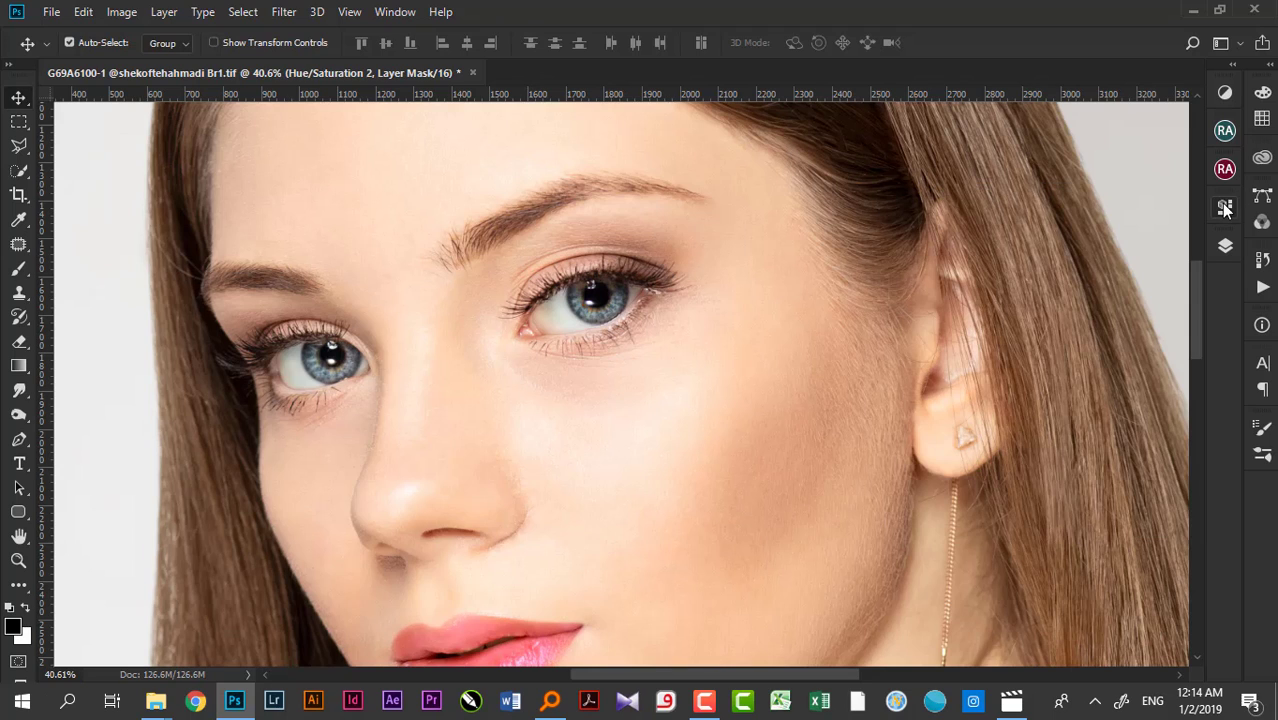
{"action": "left_click", "coordinate": [1225, 245]}
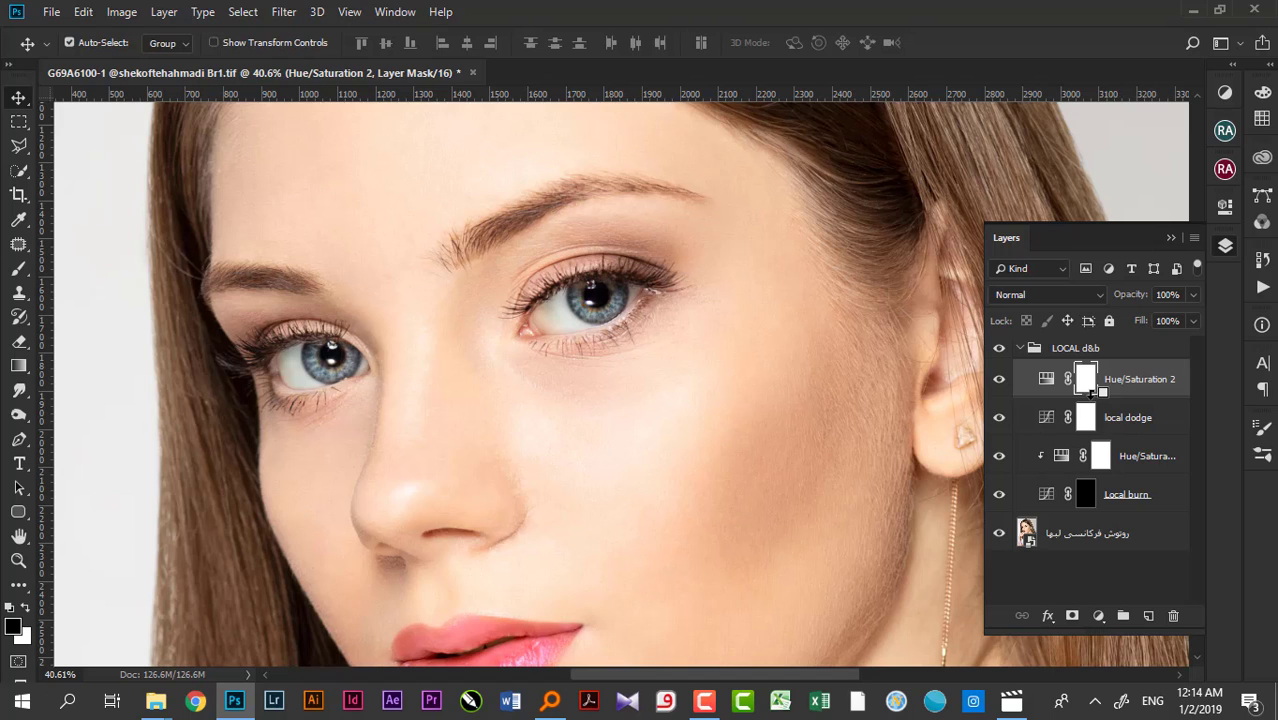
{"action": "left_click", "coordinate": [1085, 397], "text": "alt"}
{"action": "left_click", "coordinate": [1089, 418]}
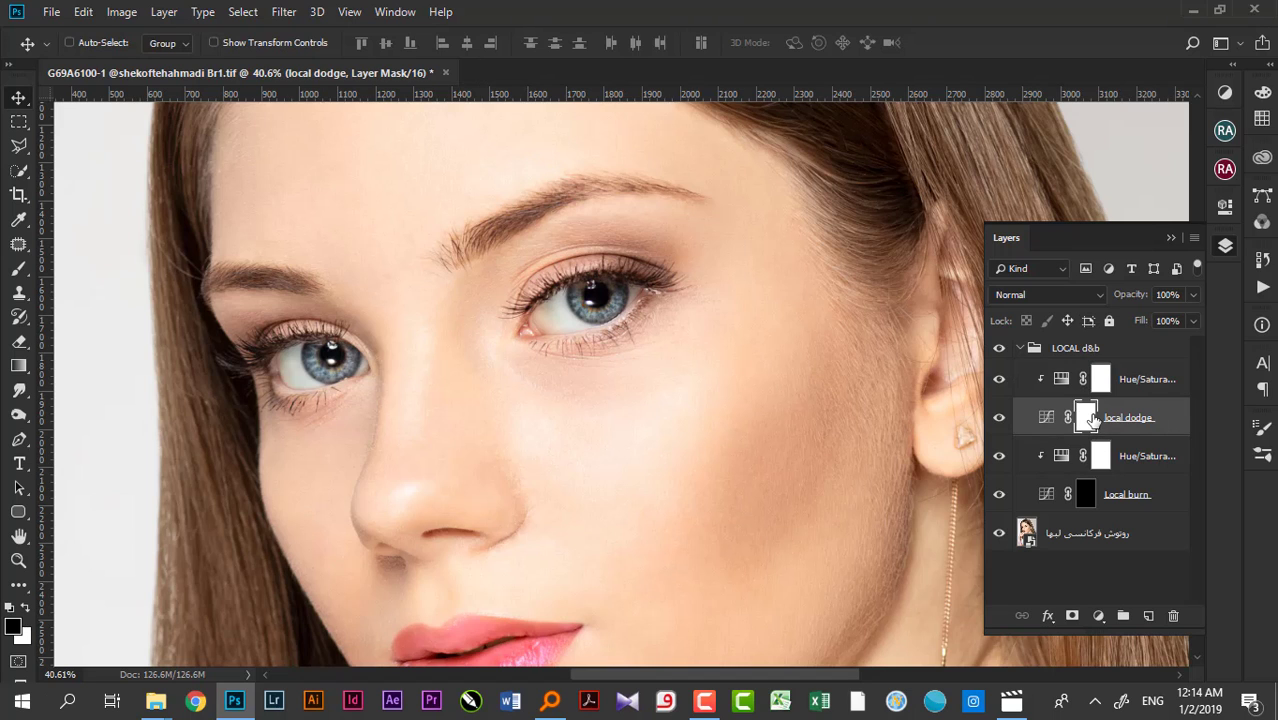
{"action": "key", "text": "ctrl+i"}
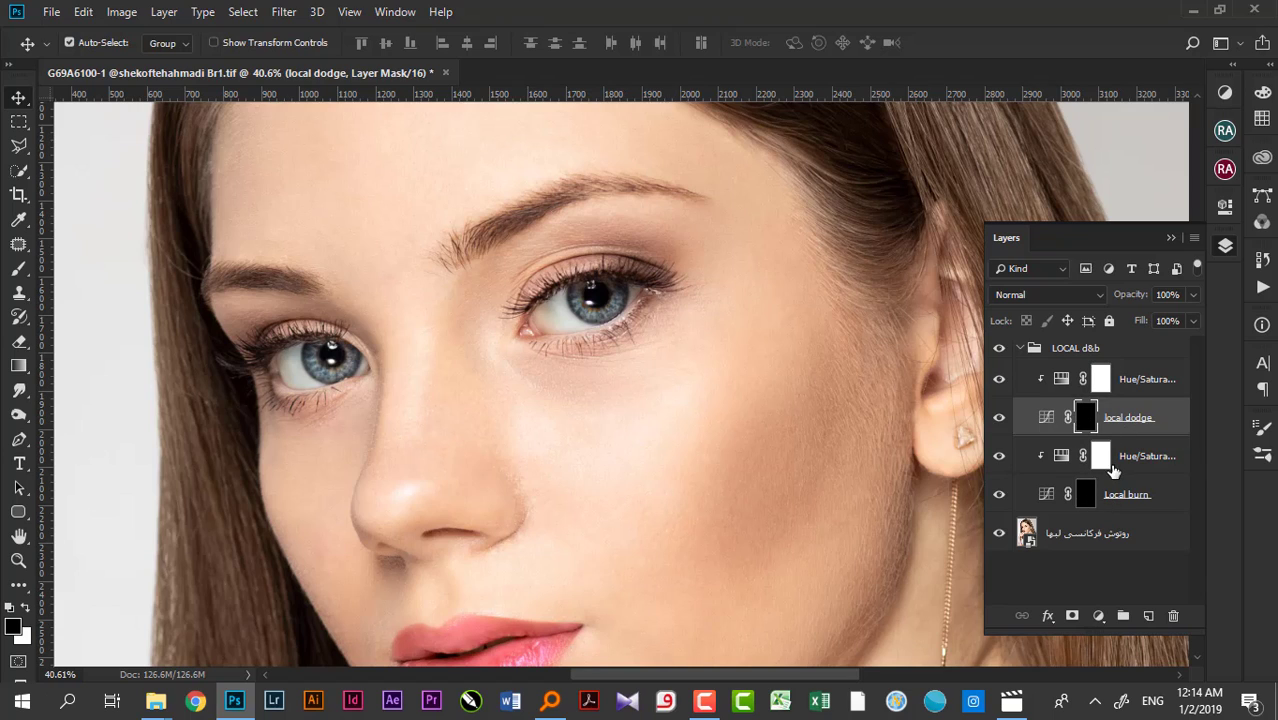
Duplicate the collapsed LOCAL d&b group and rename 'LOCAL d&b copy' to 'GLOBAL d&b'.
{"action": "left_click", "coordinate": [1020, 349]}
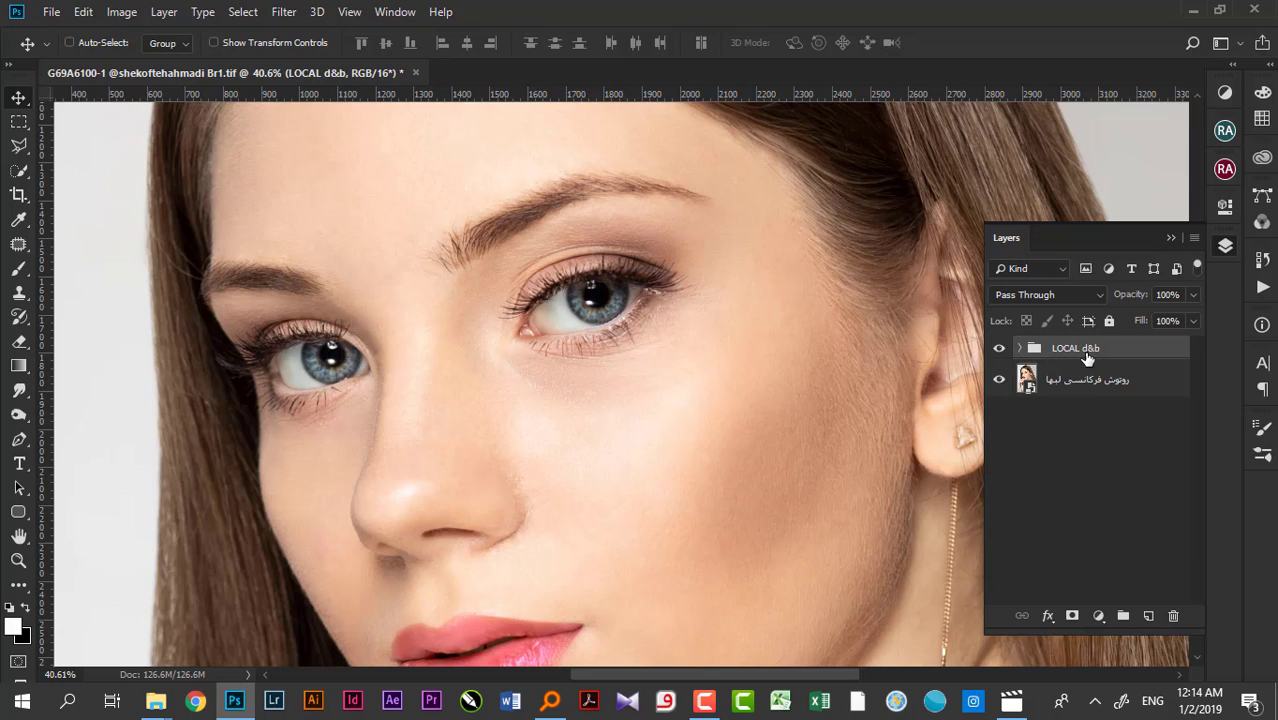
{"action": "key", "text": "ctrl+j"}
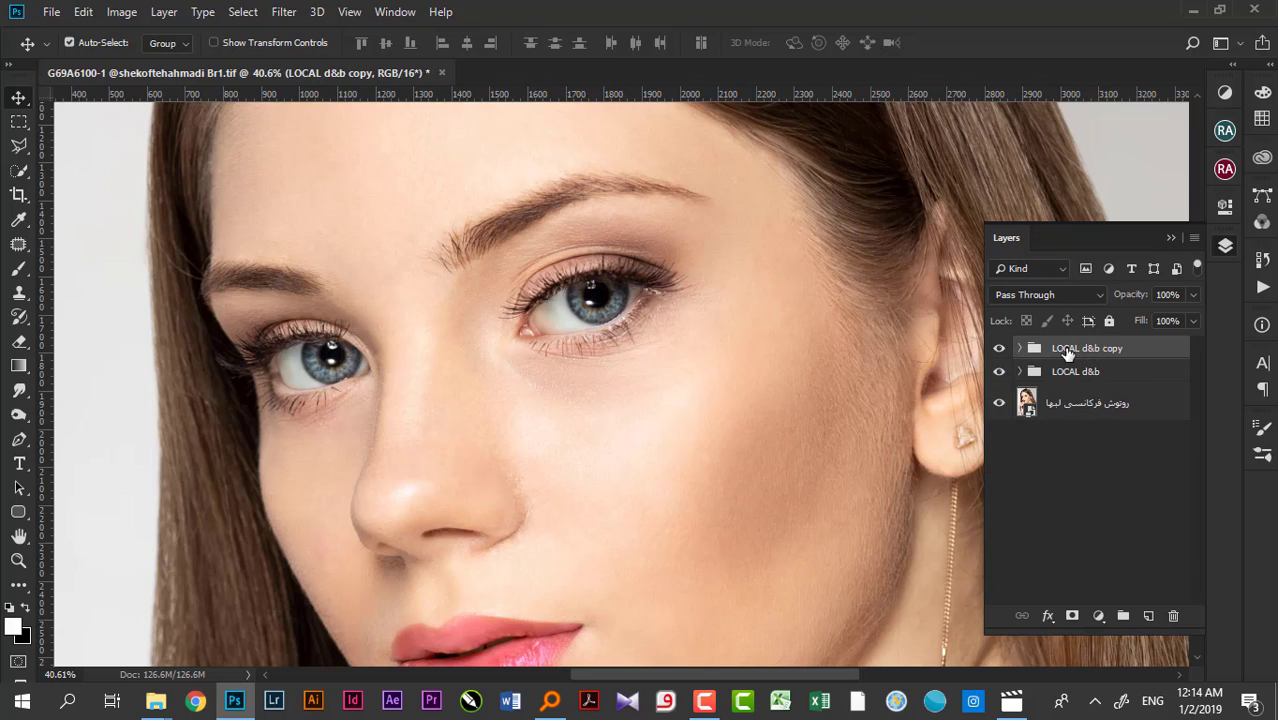
{"action": "double_click", "coordinate": [1068, 350]}
{"action": "left_click", "coordinate": [1080, 349]}
{"action": "left_click_drag", "start_coordinate": [1082, 349], "coordinate": [1050, 349]}
{"action": "type", "text": "GLO"}
{"action": "type", "text": "BAL"}
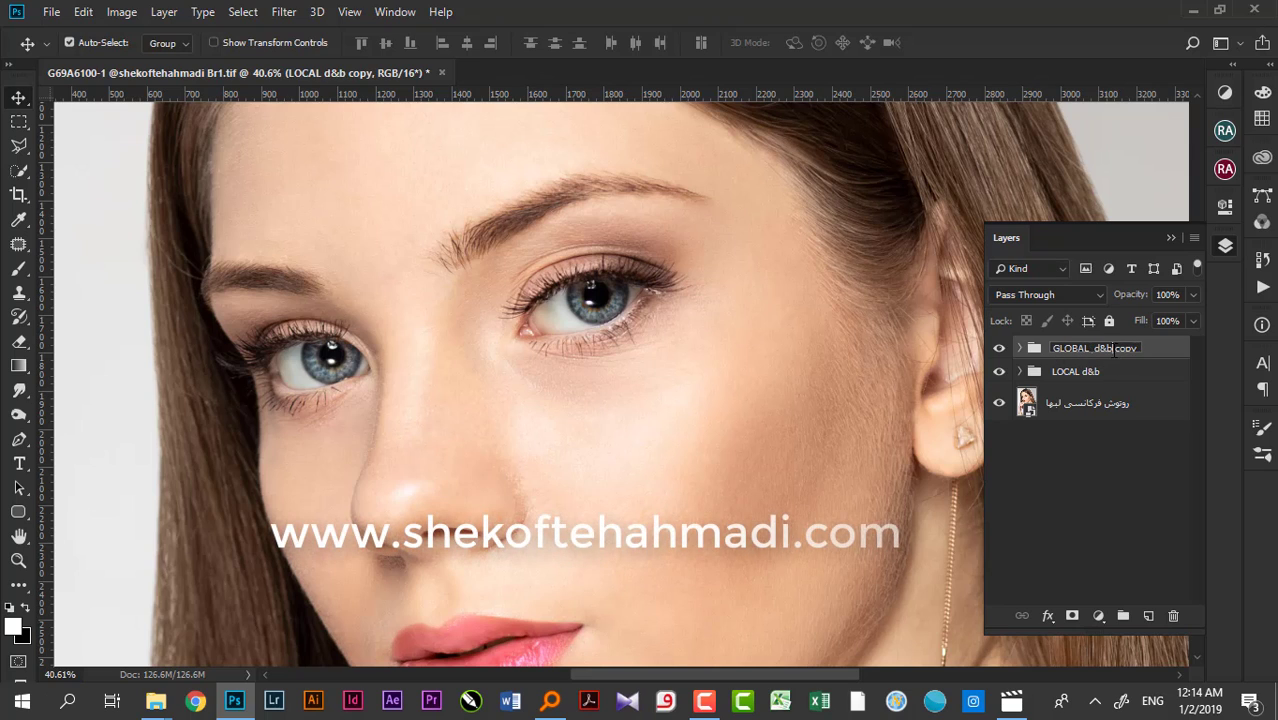
{"action": "left_click_drag", "start_coordinate": [1112, 349], "coordinate": [1164, 357]}
{"action": "key", "text": "BackSpace"}
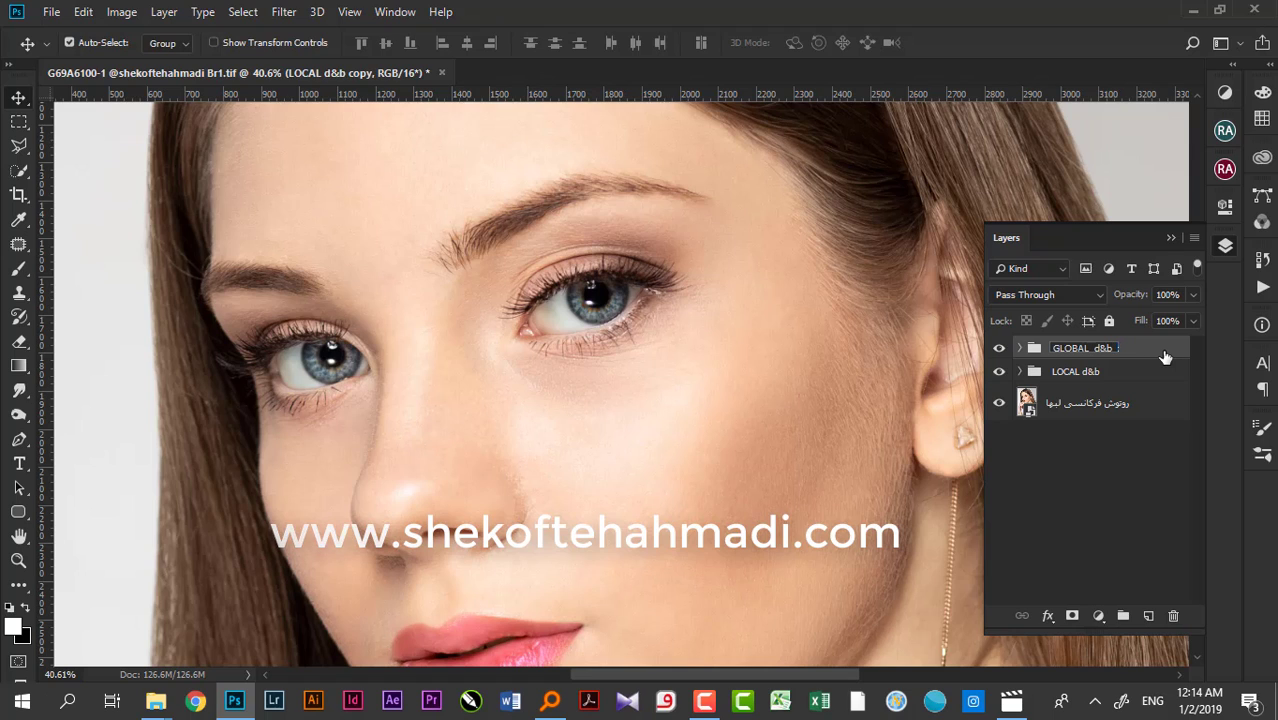
{"action": "key", "text": "Return"}
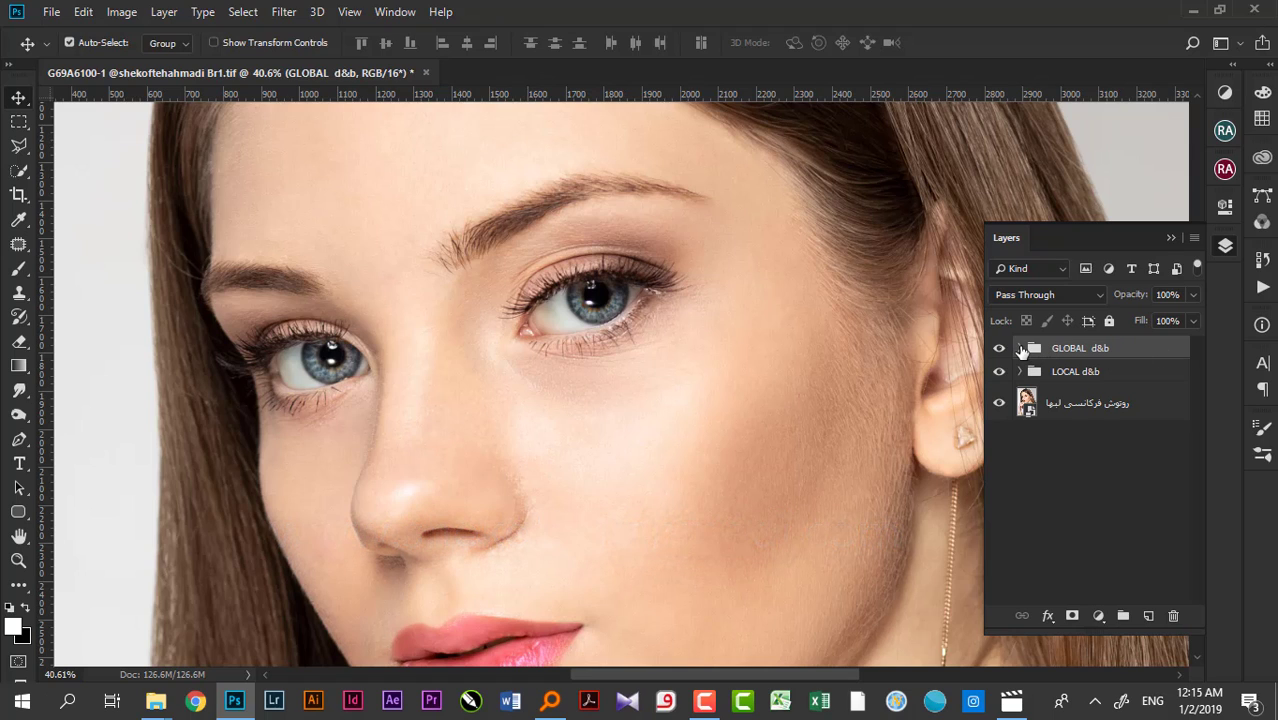
In the expanded GLOBAL d&b group, rename the local dodge layer to 'G dodge'.
{"action": "left_click", "coordinate": [1020, 348]}
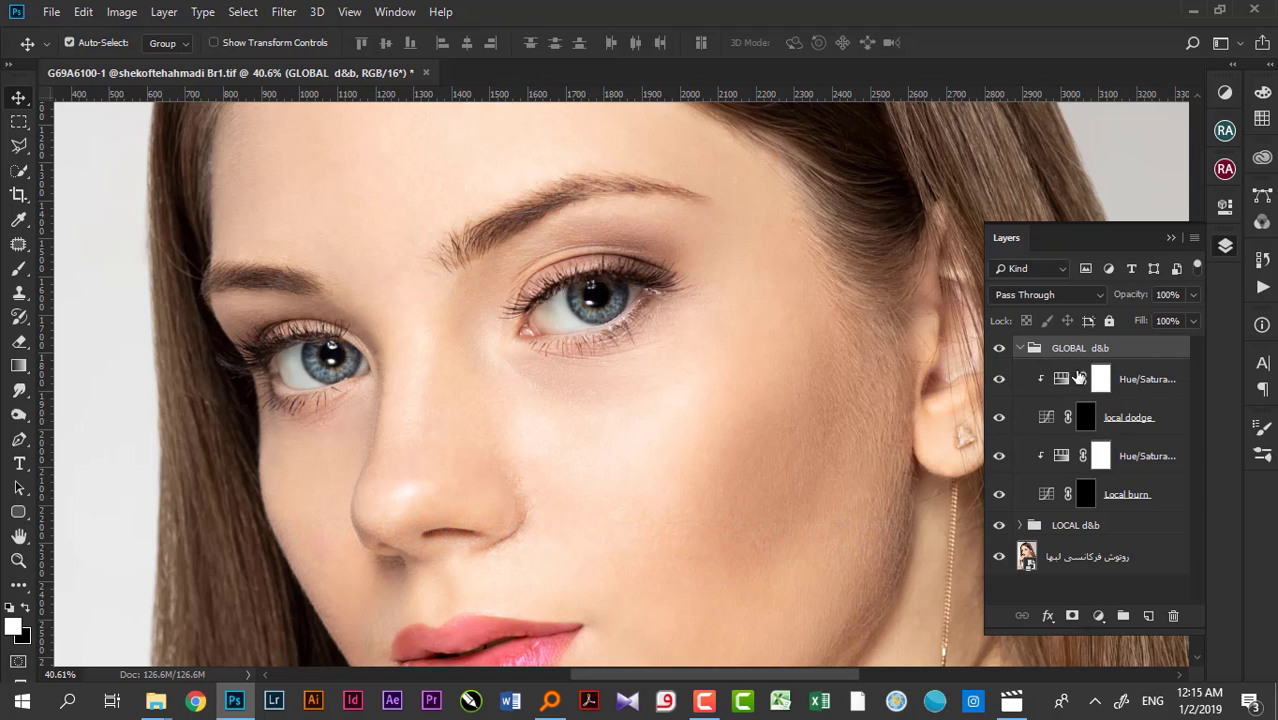
{"action": "left_click", "coordinate": [1119, 421]}
{"action": "double_click", "coordinate": [1128, 418]}
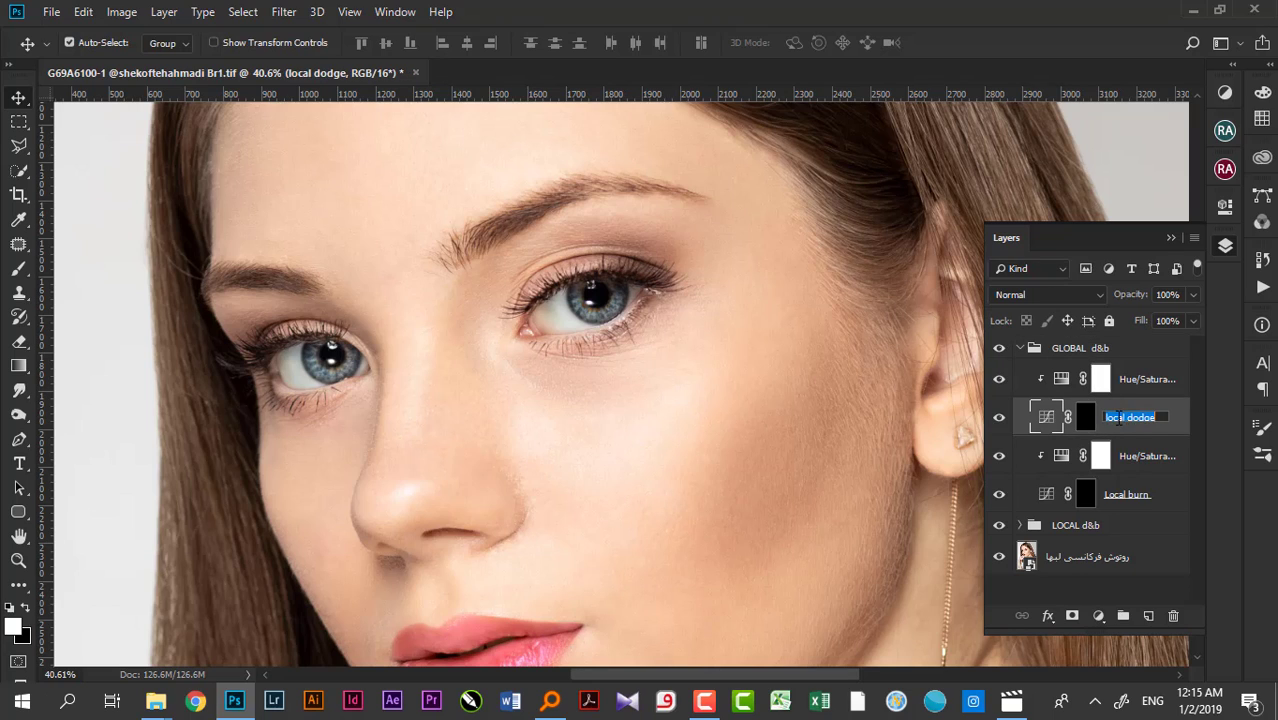
{"action": "left_click_drag", "start_coordinate": [1128, 419], "coordinate": [1104, 418]}
{"action": "type", "text": "G"}
{"action": "left_click", "coordinate": [1113, 496]}
Rename the Local burn layer to 'G burn' and collapse the GLOBAL d&b group.
{"action": "double_click", "coordinate": [1113, 496]}
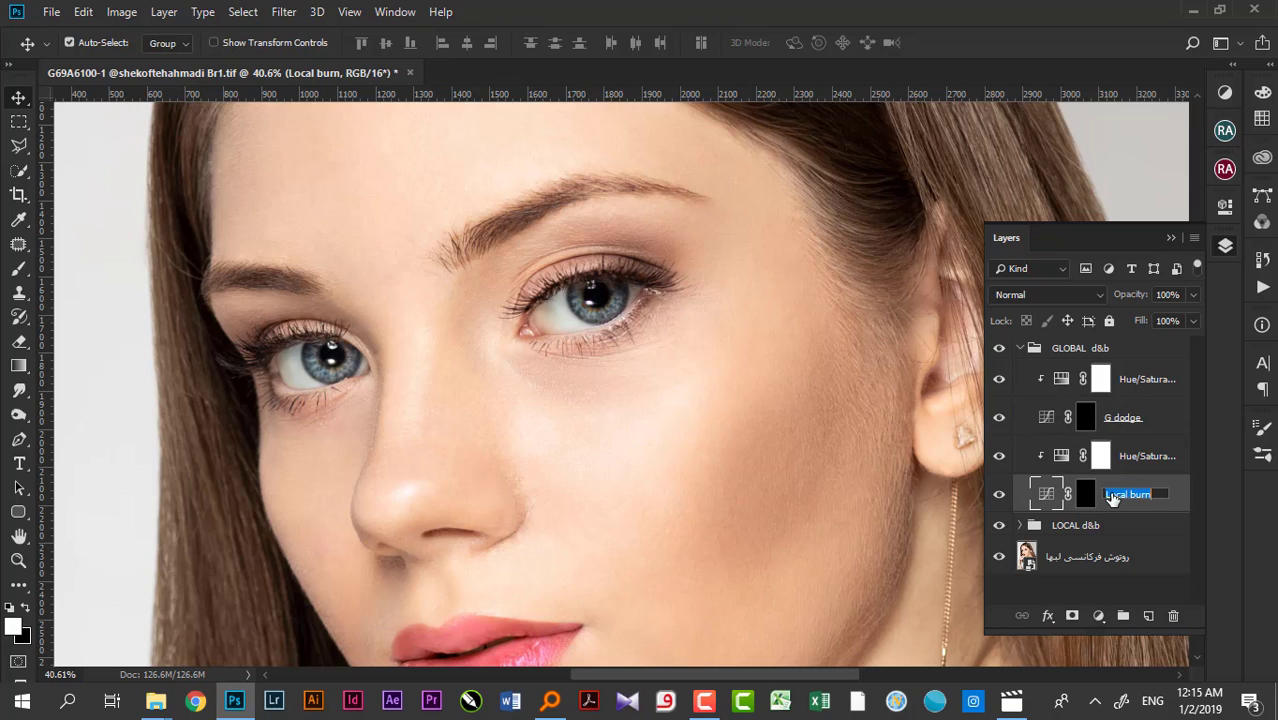
{"action": "left_click", "coordinate": [1106, 494]}
{"action": "left_click_drag", "start_coordinate": [1127, 494], "coordinate": [1130, 494]}
{"action": "type", "text": "G"}
{"action": "left_click", "coordinate": [1114, 380]}
{"action": "left_click", "coordinate": [1113, 352]}
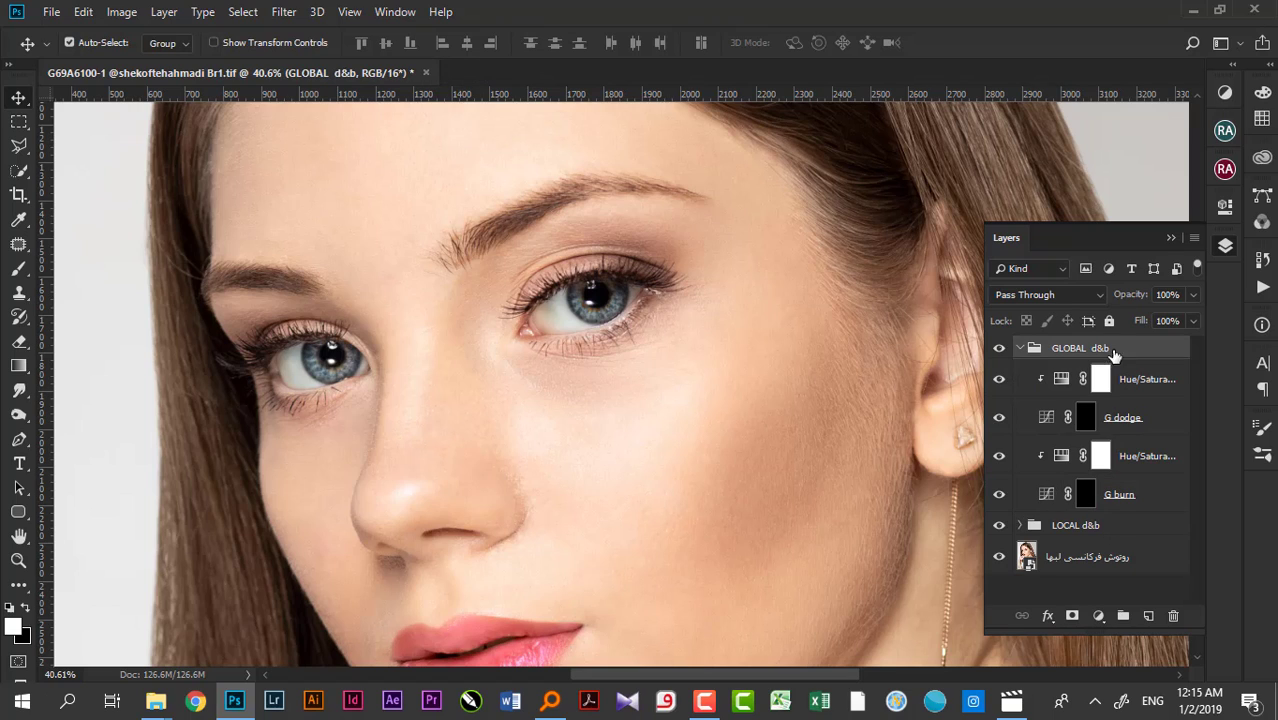
{"action": "left_click", "coordinate": [1020, 348]}
Duplicate GLOBAL d&b and rename 'GLOBAL d&b copy' to 'HAIR d&b' at the top of the stack.
{"action": "scroll", "coordinate": [813, 262], "scroll_direction": "up", "scroll_amount": 3}
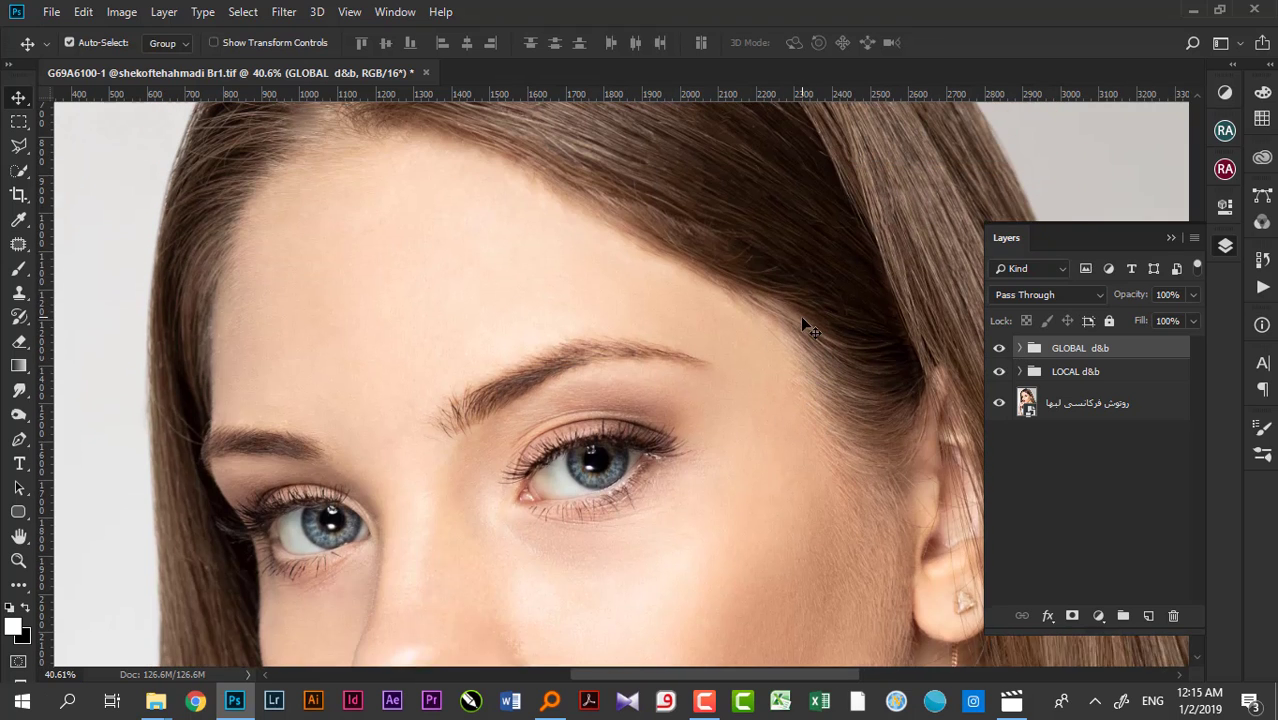
{"action": "scroll", "coordinate": [807, 322], "scroll_direction": "up", "scroll_amount": 4}
{"action": "scroll", "coordinate": [808, 315], "scroll_direction": "up", "scroll_amount": 1}
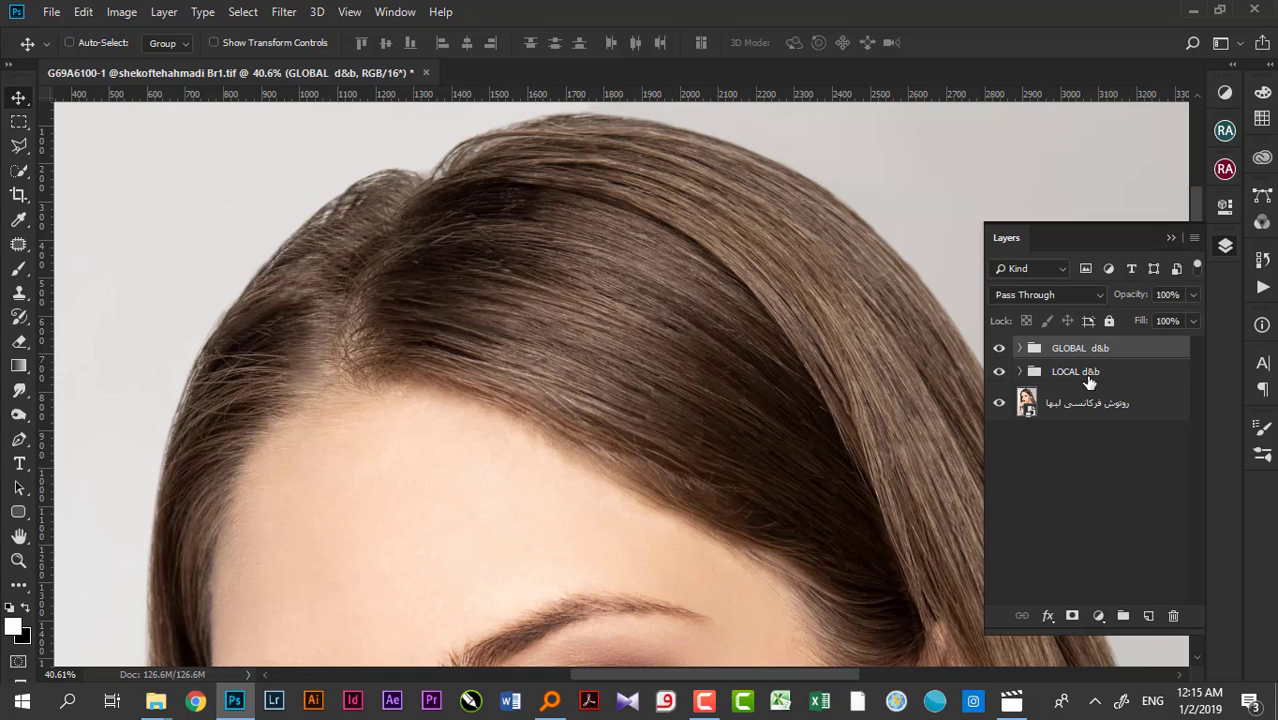
{"action": "key", "text": "ctrl+j"}
{"action": "double_click", "coordinate": [1072, 348]}
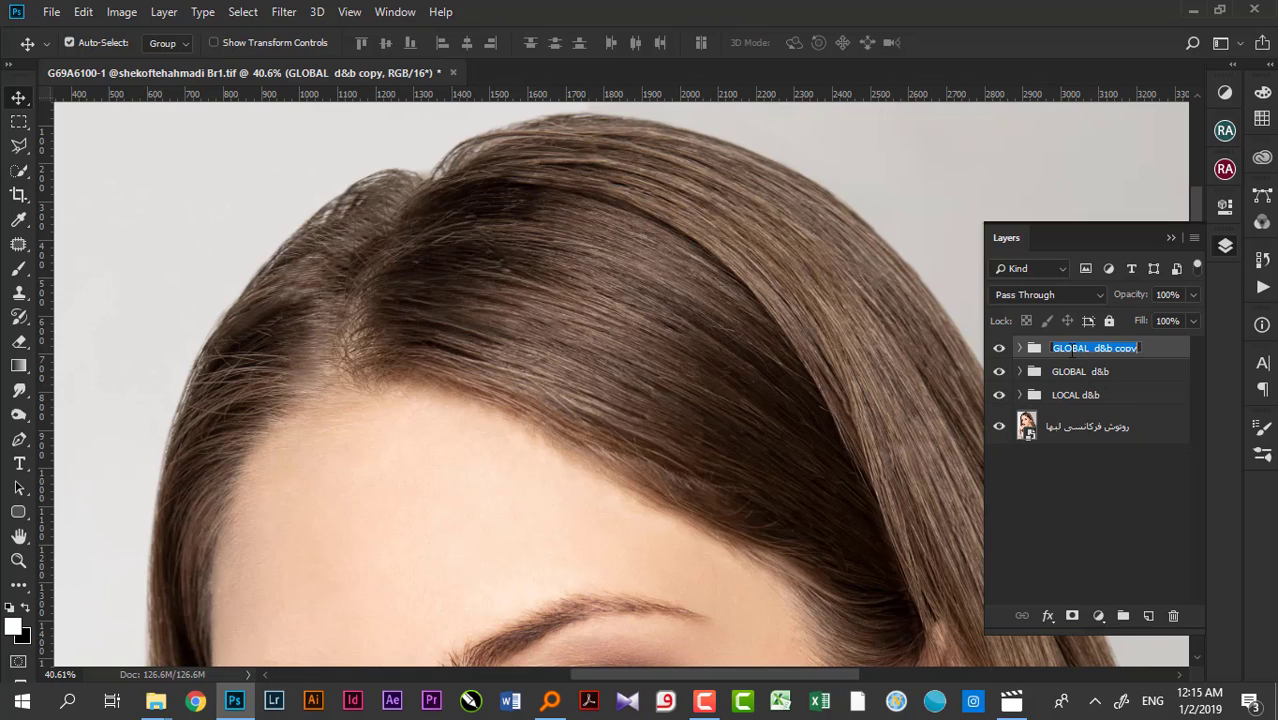
{"action": "left_click_drag", "start_coordinate": [1091, 348], "coordinate": [986, 352]}
{"action": "type", "text": "H"}
{"action": "type", "text": "AIR"}
{"action": "left_click_drag", "start_coordinate": [1100, 350], "coordinate": [1155, 348]}
{"action": "key", "text": "BackSpace"}
{"action": "key", "text": "Return"}
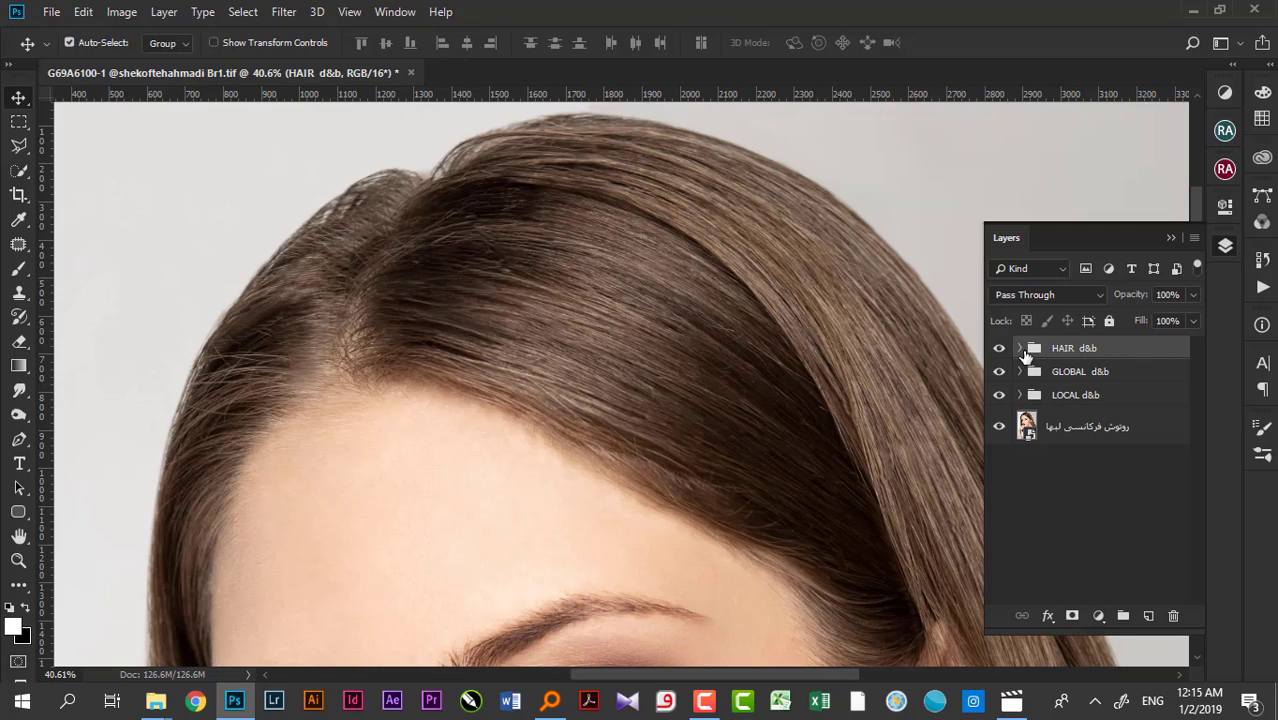
Delete the Hue/Saturation layer clipped to G burn inside HAIR d&b, then collapse the group.
{"action": "left_click", "coordinate": [1019, 348]}
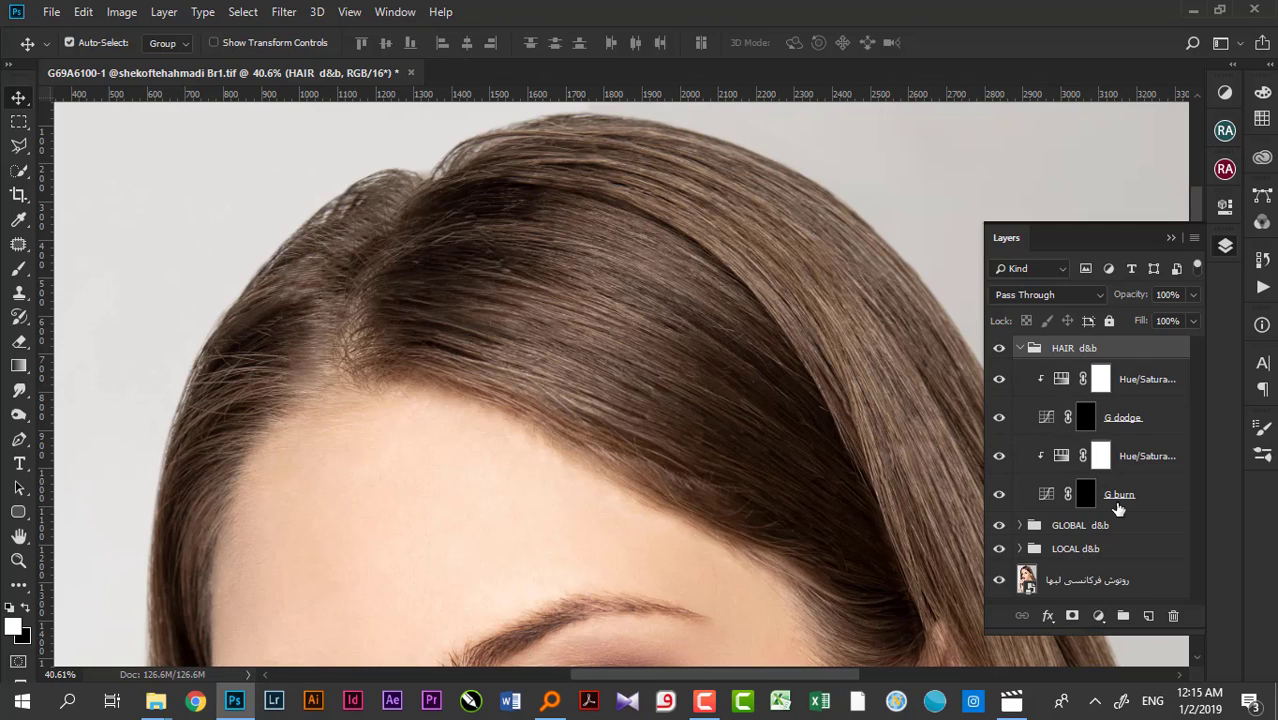
{"action": "left_click", "coordinate": [1017, 458]}
{"action": "left_click", "coordinate": [998, 456]}
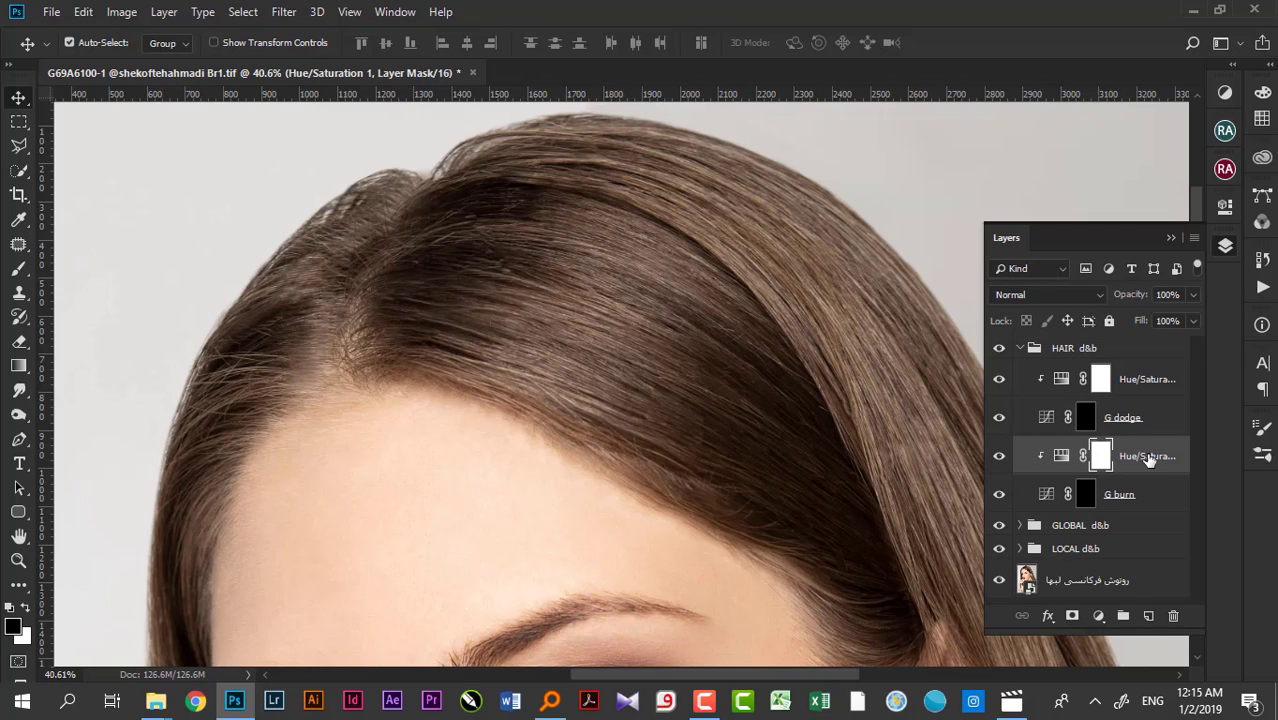
{"action": "left_click_drag", "start_coordinate": [1148, 457], "coordinate": [1173, 616]}
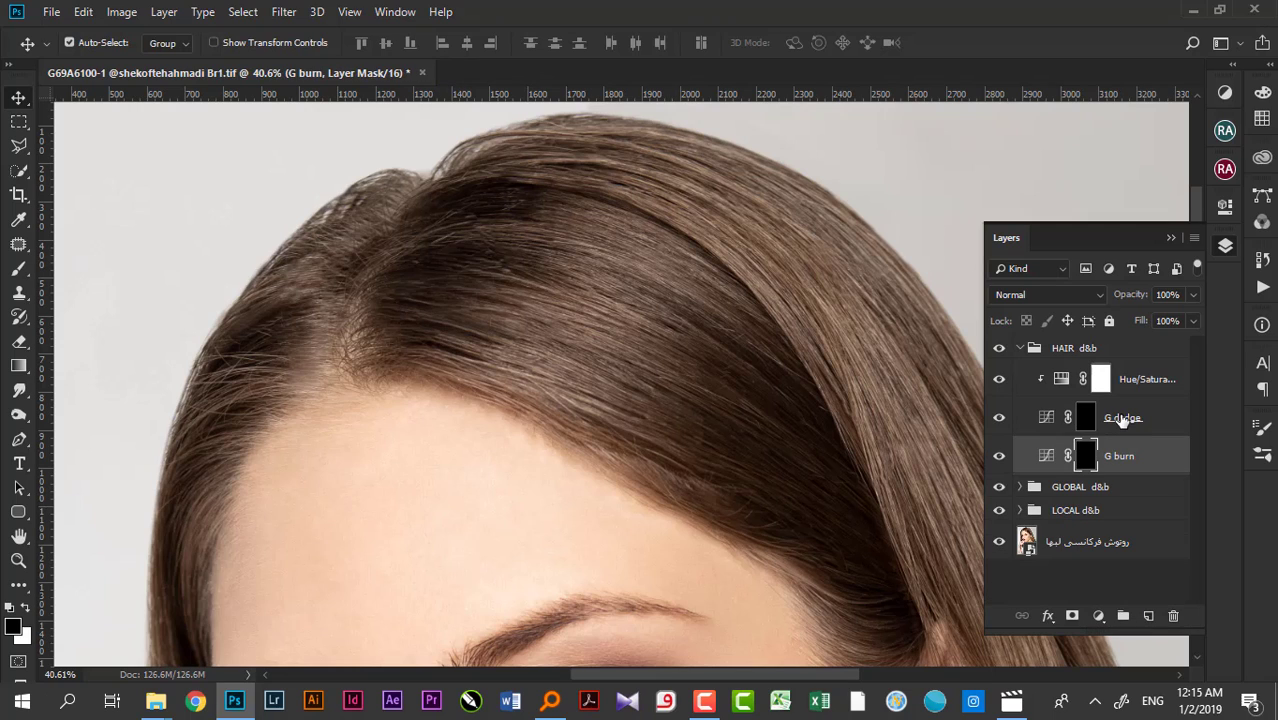
{"action": "left_click", "coordinate": [1101, 378]}
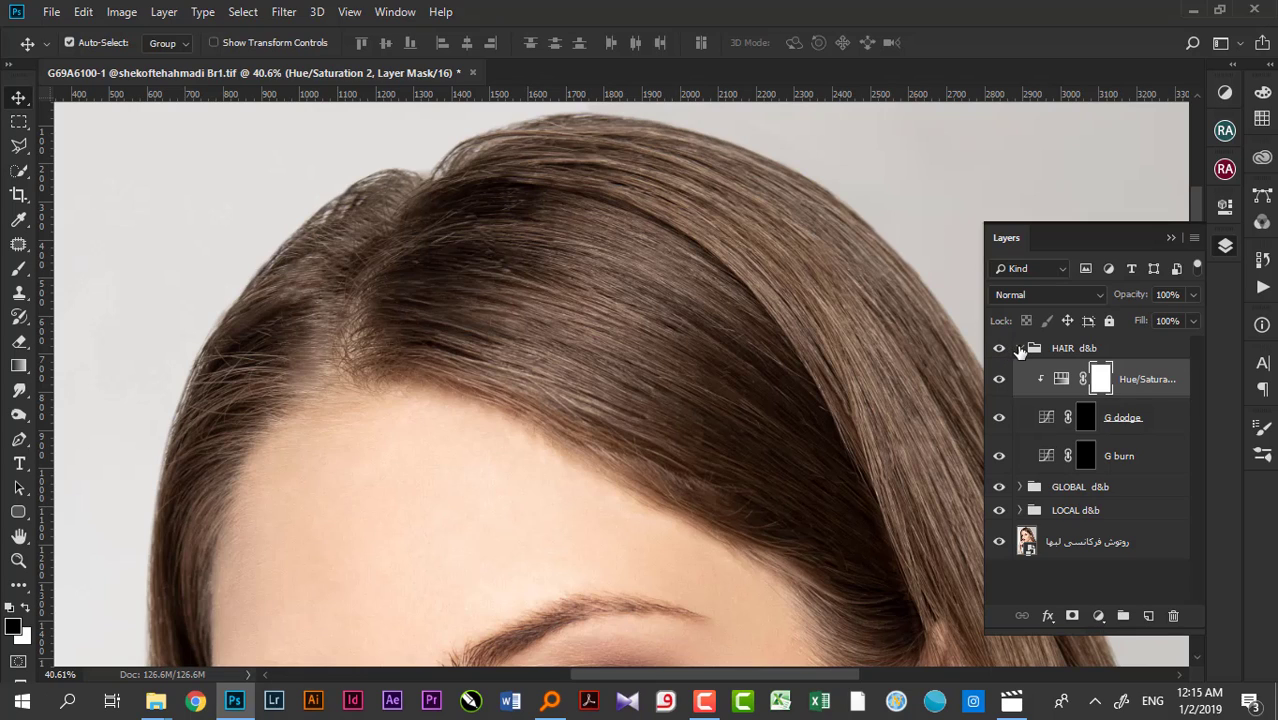
{"action": "left_click", "coordinate": [1020, 348]}
{"action": "left_click", "coordinate": [1084, 404]}
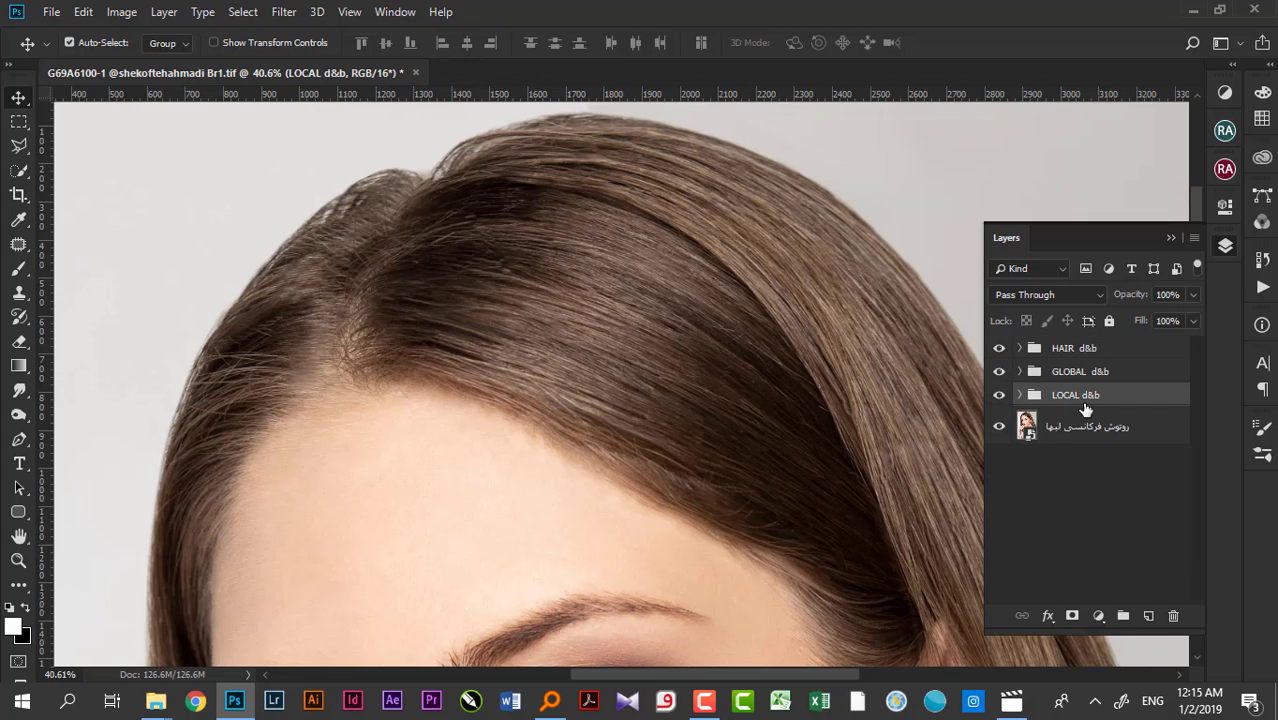